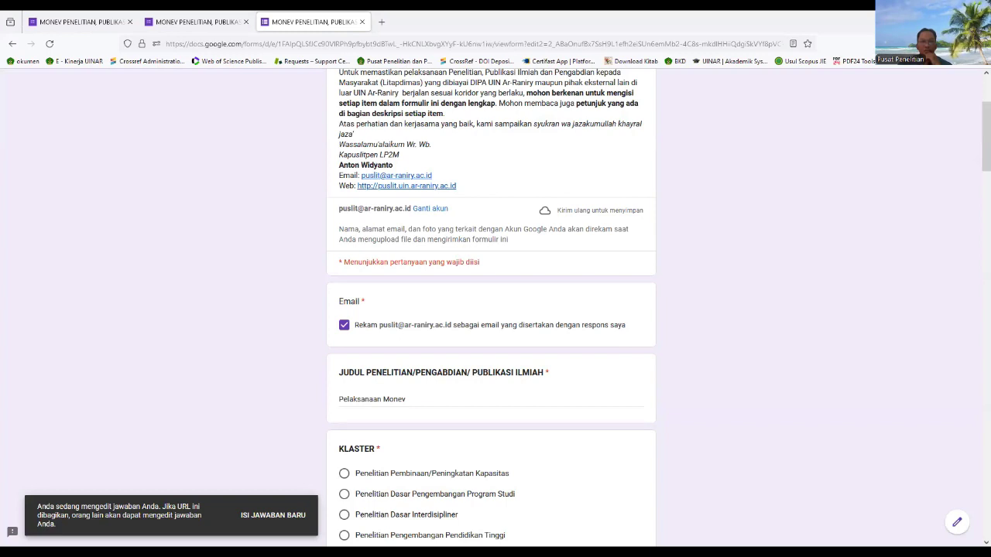
- Review the opening section of the monitoring form response, and the response settings of the Monev Litapdimas UINAR 2024 form
{"action": "scroll", "coordinate": [335, 433], "scroll_direction": "up", "scroll_amount": 2}
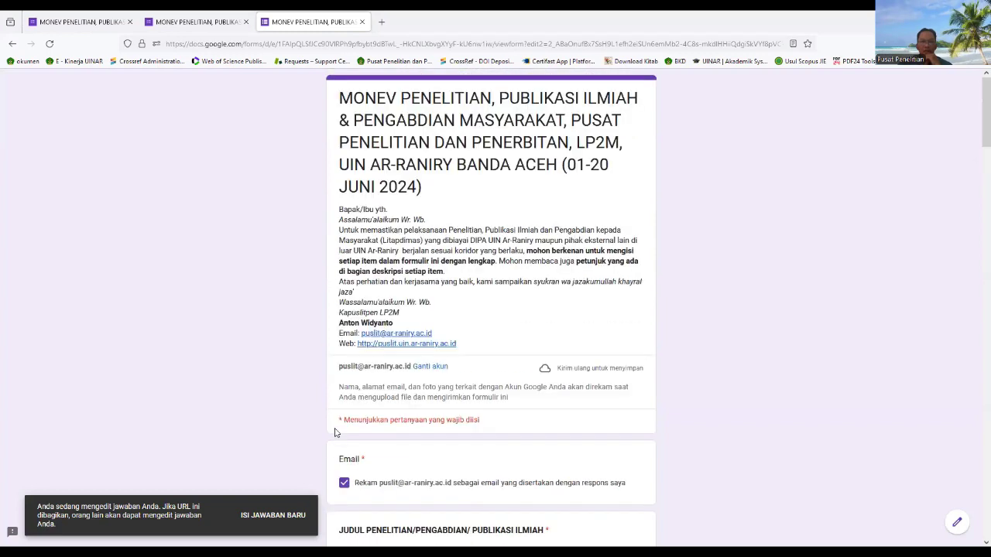
{"action": "scroll", "coordinate": [335, 433], "scroll_direction": "down", "scroll_amount": 2}
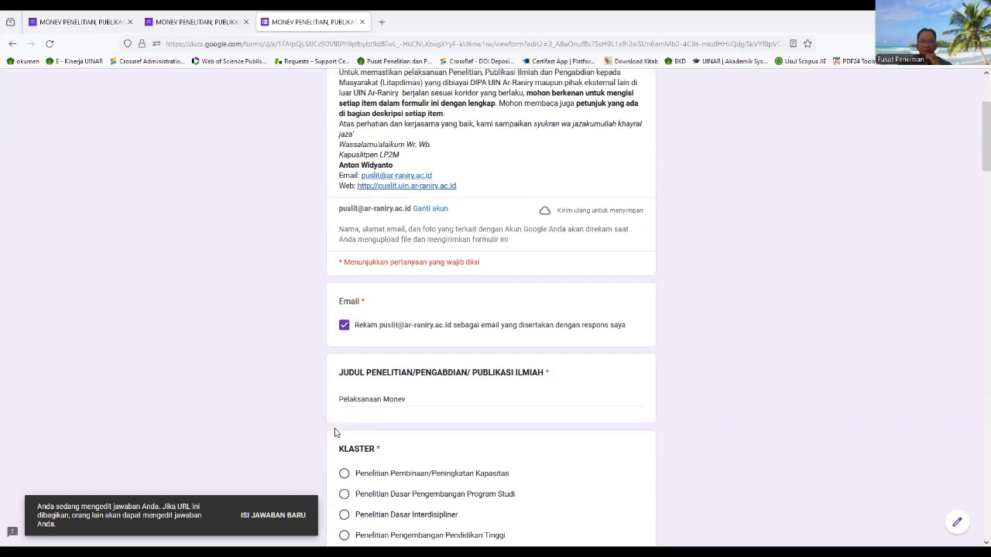
{"action": "scroll", "coordinate": [335, 432], "scroll_direction": "down", "scroll_amount": 1}
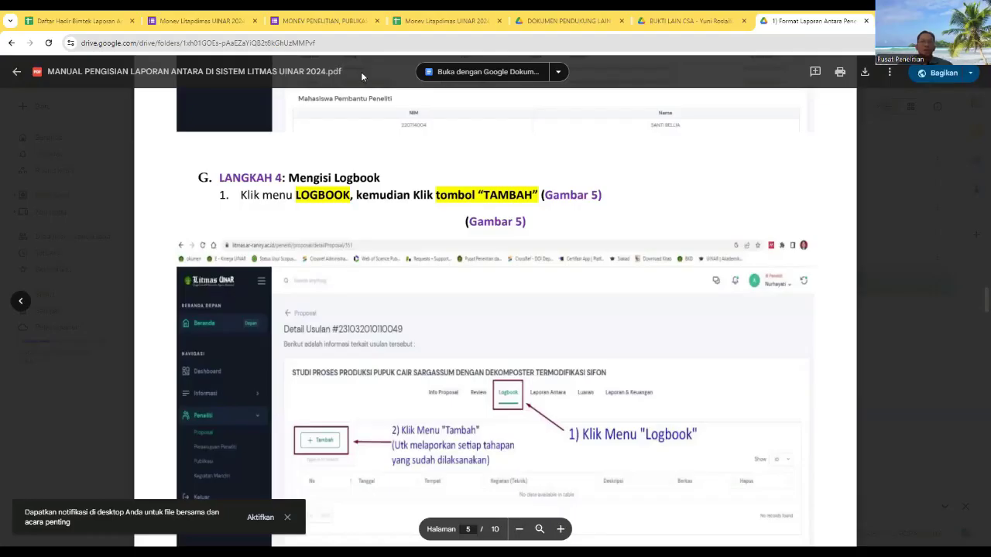
{"action": "left_click", "coordinate": [203, 22]}
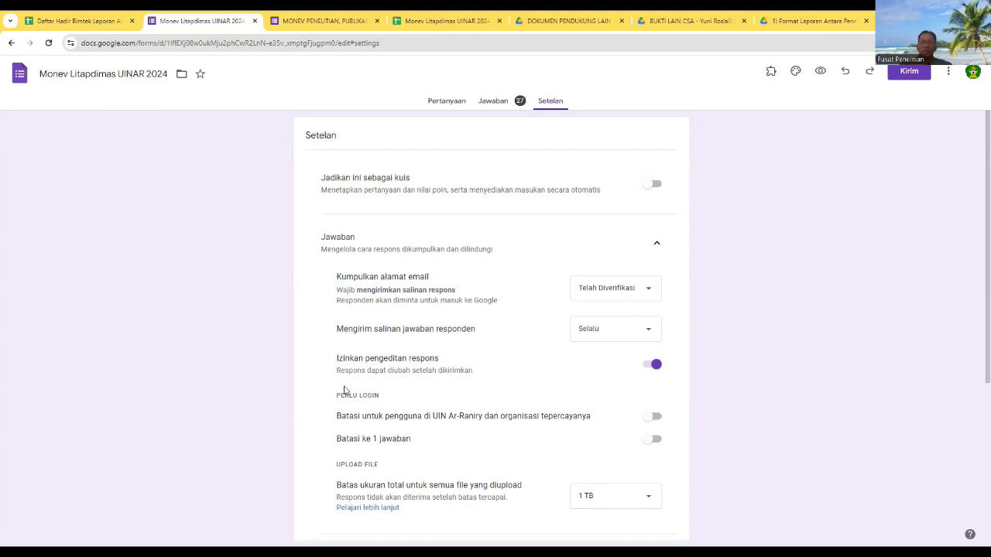
- From the form's submission confirmation page, copy the "Edit jawaban Anda" link address and open that link in a new tab
{"action": "left_click", "coordinate": [296, 25]}
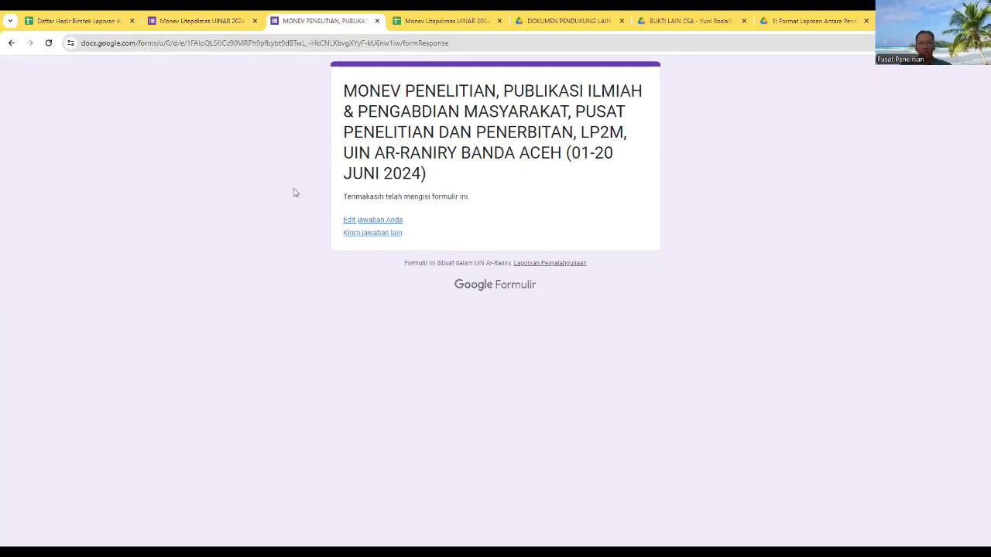
{"action": "left_click", "coordinate": [371, 222]}
{"action": "right_click", "coordinate": [372, 225]}
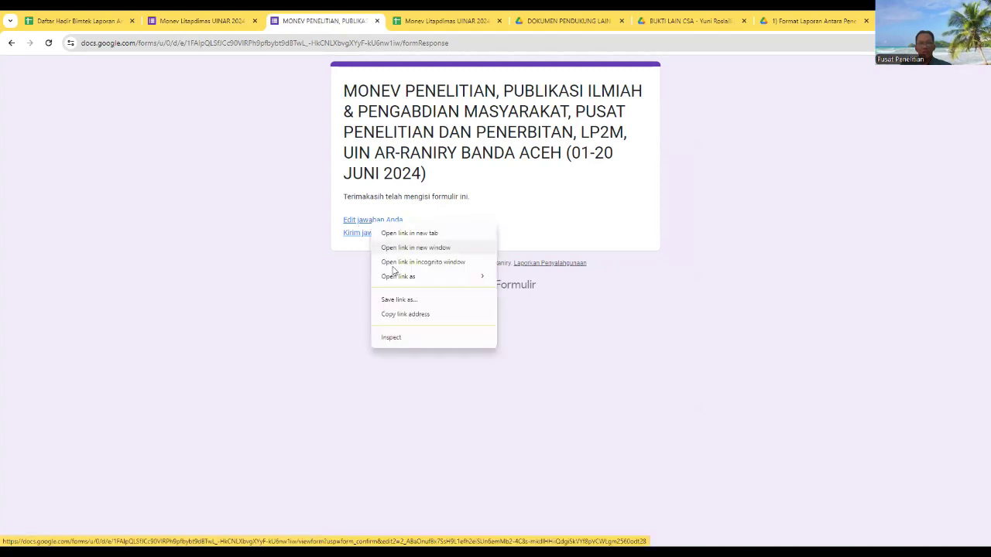
{"action": "left_click", "coordinate": [398, 315]}
{"action": "right_click", "coordinate": [367, 223]}
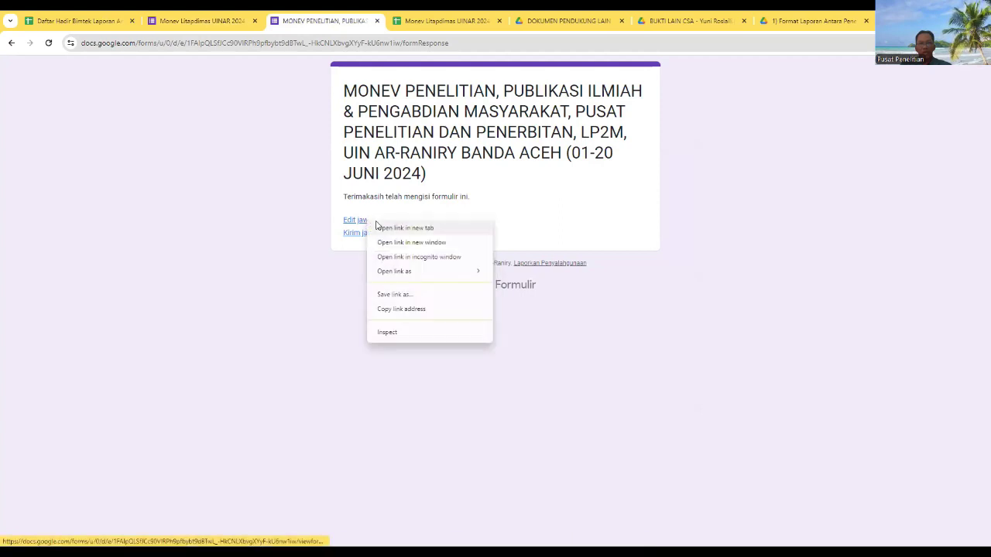
{"action": "key", "text": "Escape"}
{"action": "middle_click", "coordinate": [377, 226]}
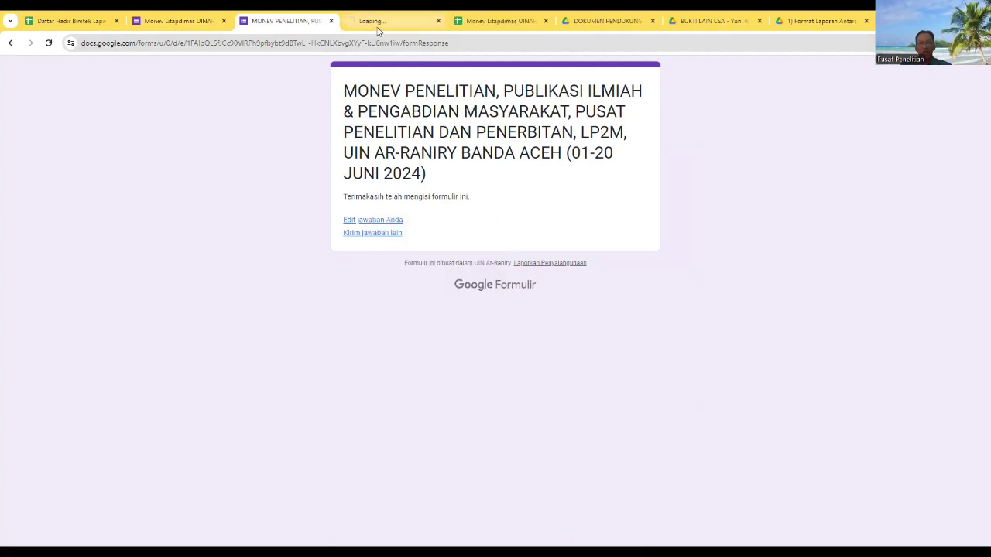
{"action": "left_click", "coordinate": [375, 21]}
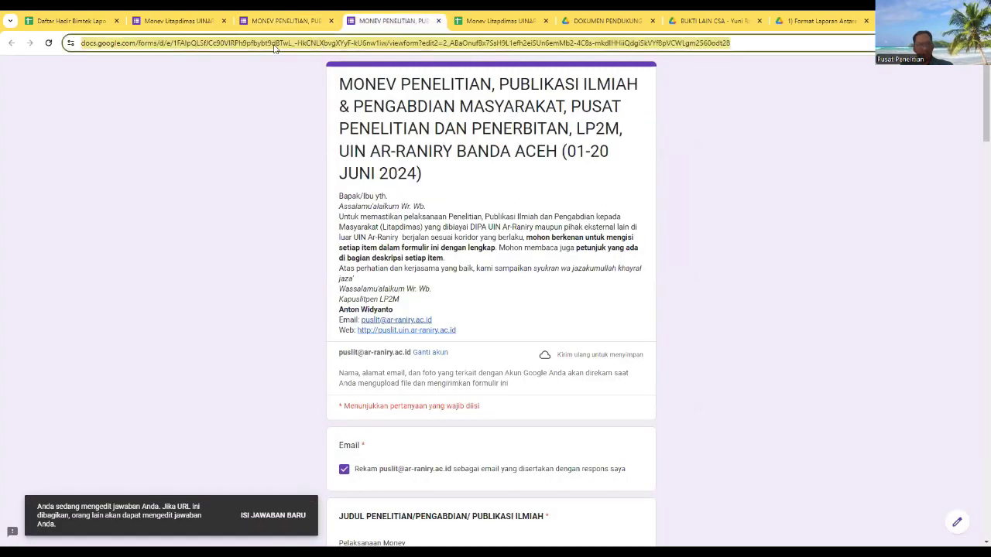
- Highlight the full web address of the response-editing page to show the link
{"action": "left_click", "coordinate": [201, 43]}
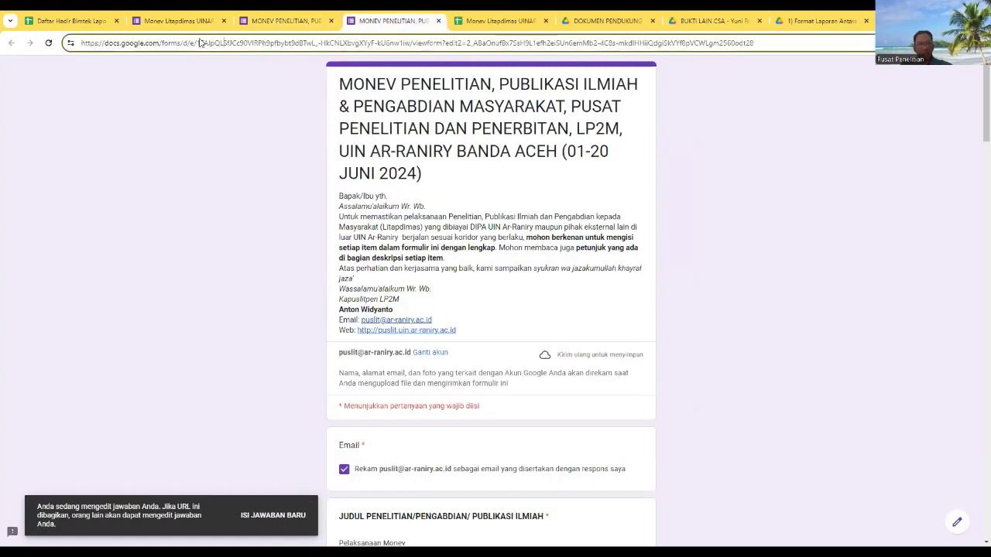
{"action": "triple_click", "coordinate": [81, 44]}
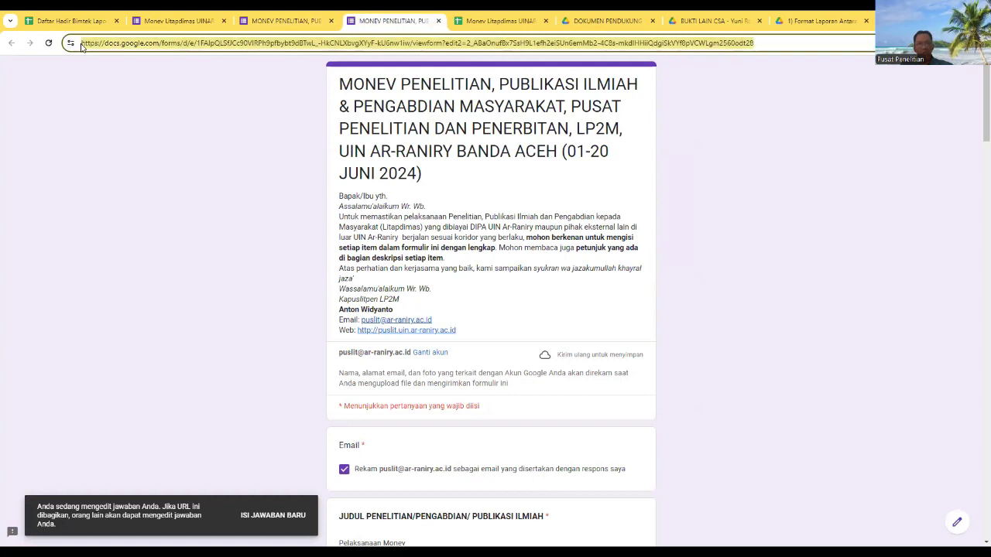
{"action": "left_click", "coordinate": [735, 253]}
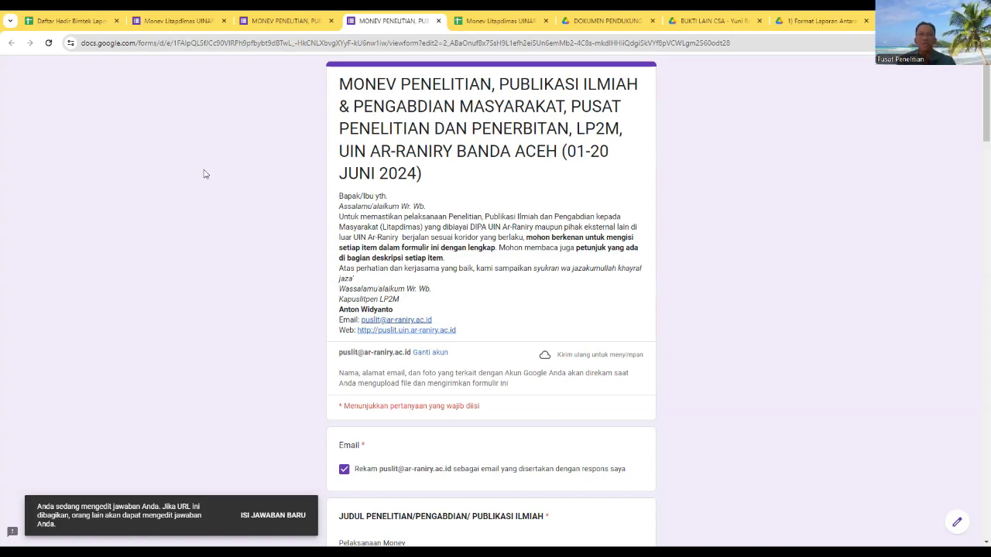
- In the Monev Litapdimas UINAR 2024 (Jawaban) sheet, examine the timestamp, email address, leader and current progress of response number 26
{"action": "left_click", "coordinate": [500, 22]}
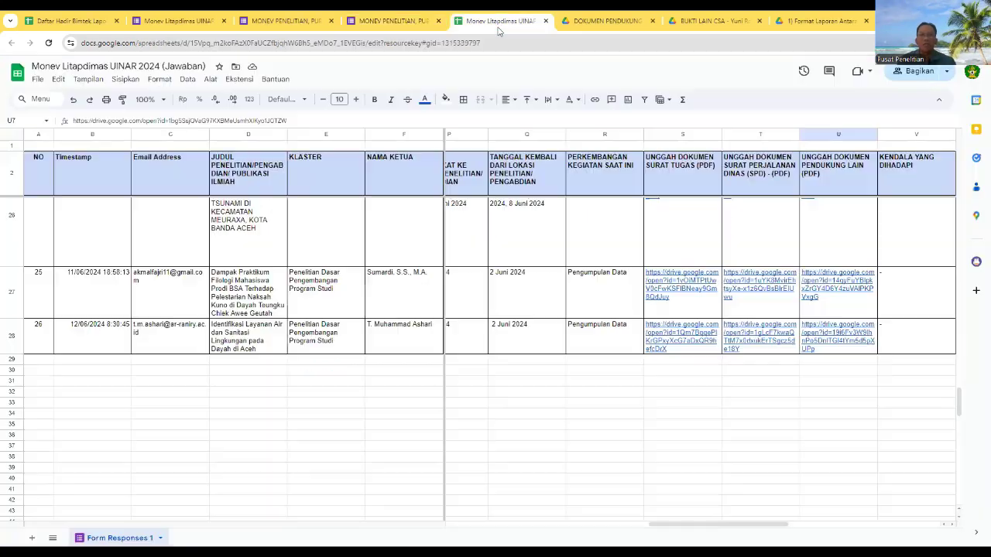
{"action": "left_click", "coordinate": [159, 349]}
{"action": "left_click", "coordinate": [97, 341]}
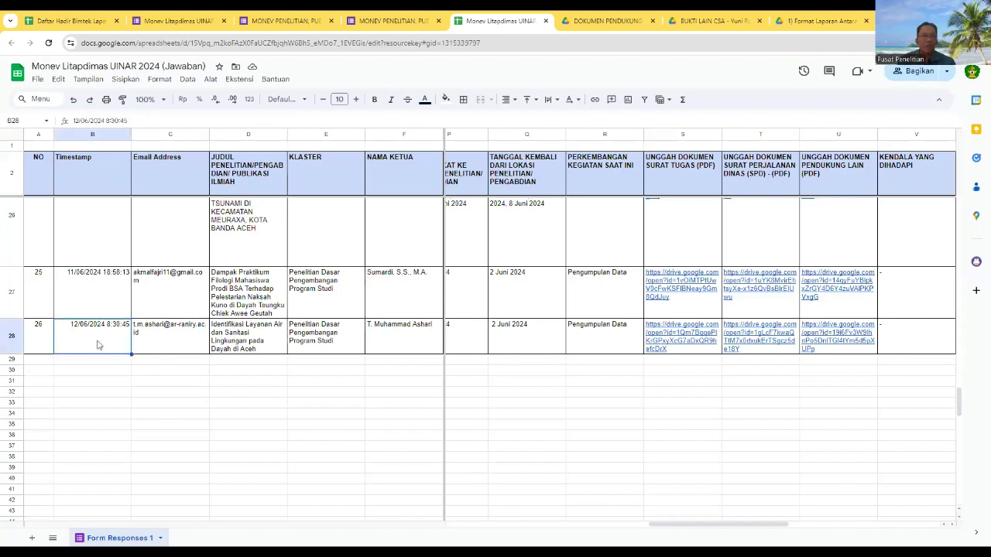
{"action": "left_click", "coordinate": [160, 337]}
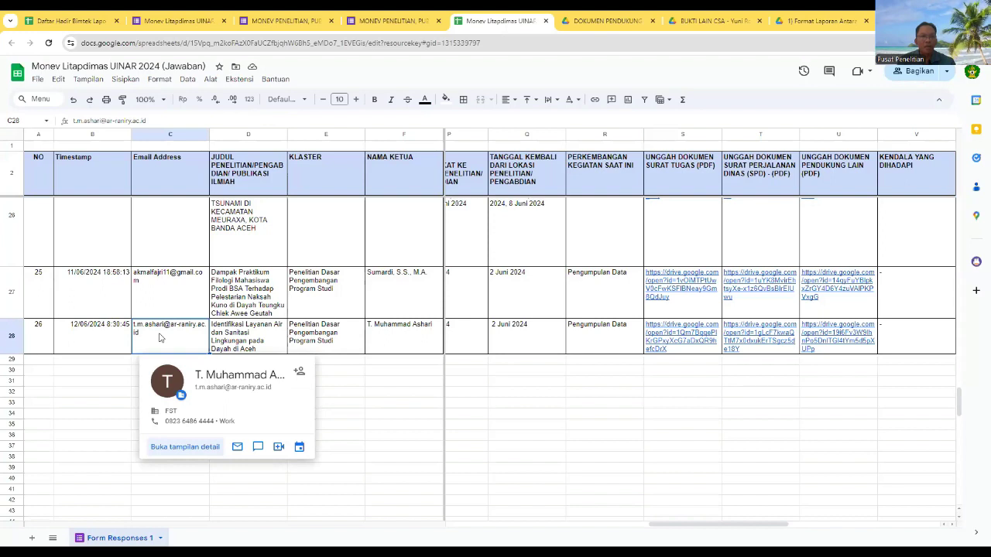
{"action": "left_click", "coordinate": [424, 339]}
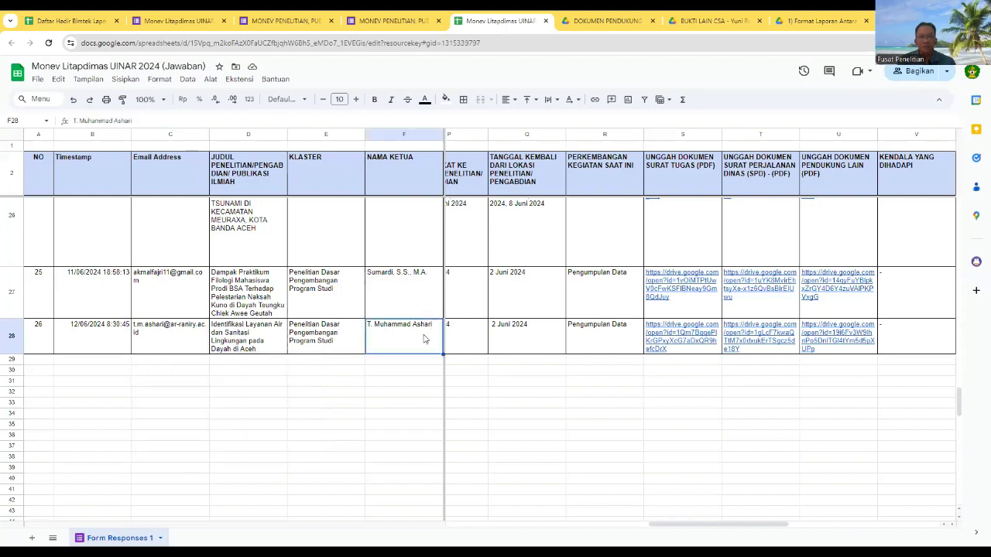
{"action": "left_click", "coordinate": [597, 344]}
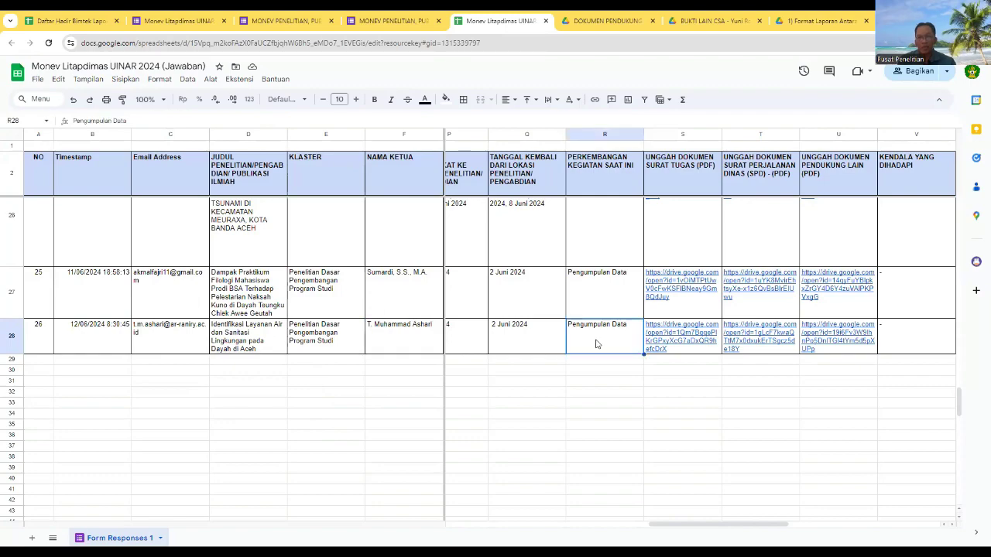
- Go up to the highlighted response number 19 and examine its research location and on-site contact
{"action": "key", "text": "Right"}
{"action": "key", "text": "Up"}
{"action": "key", "text": "Up"}
{"action": "key", "text": "Up"}
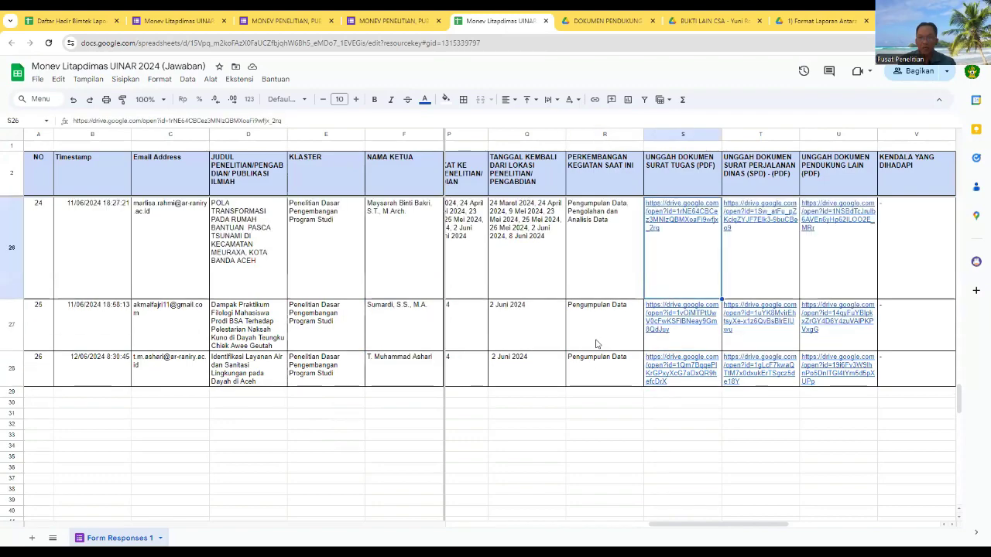
{"action": "key", "text": "Up"}
{"action": "key", "text": "Up"}
{"action": "key", "text": "Up"}
{"action": "key", "text": "Up"}
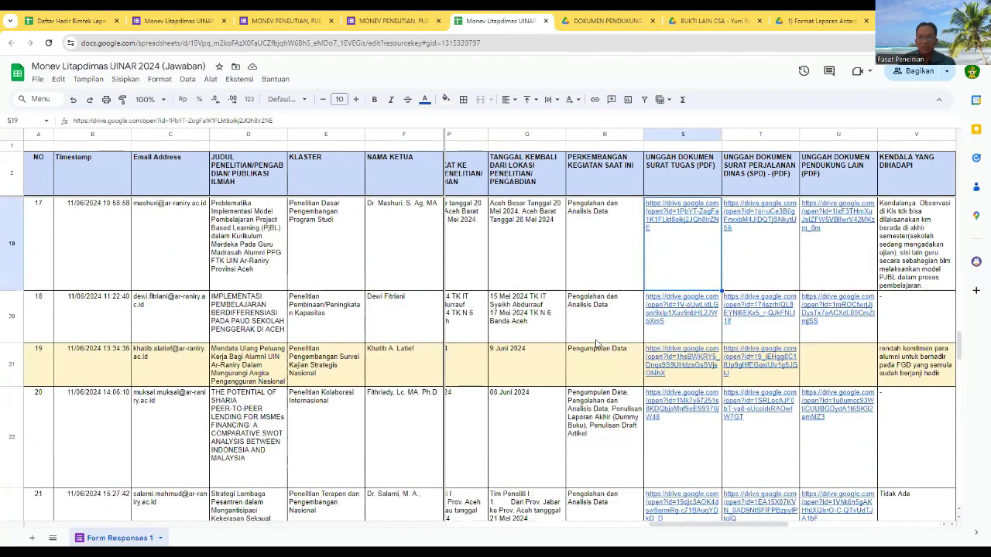
{"action": "key", "text": "Left"}
{"action": "key", "text": "Left"}
{"action": "key", "text": "Left"}
{"action": "key", "text": "Left"}
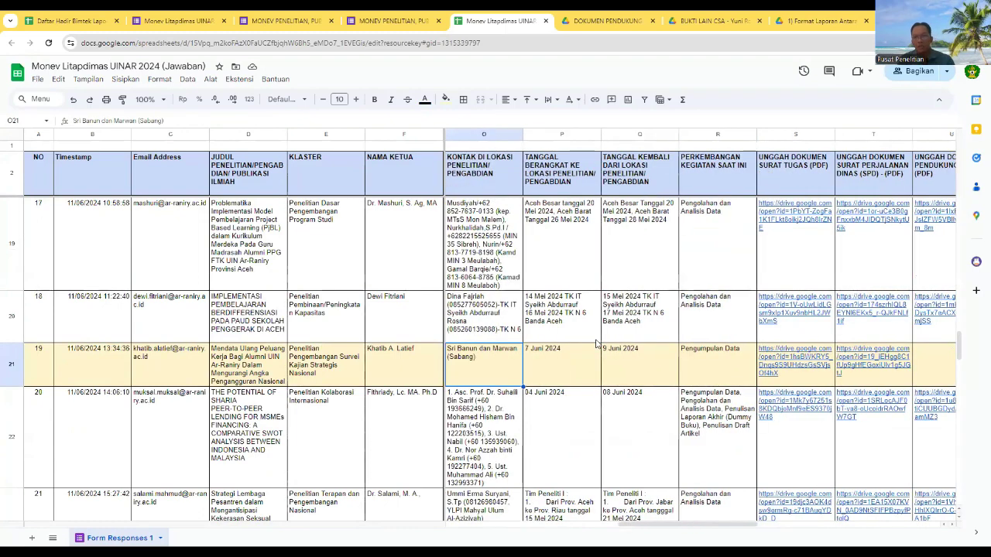
{"action": "key", "text": "Left"}
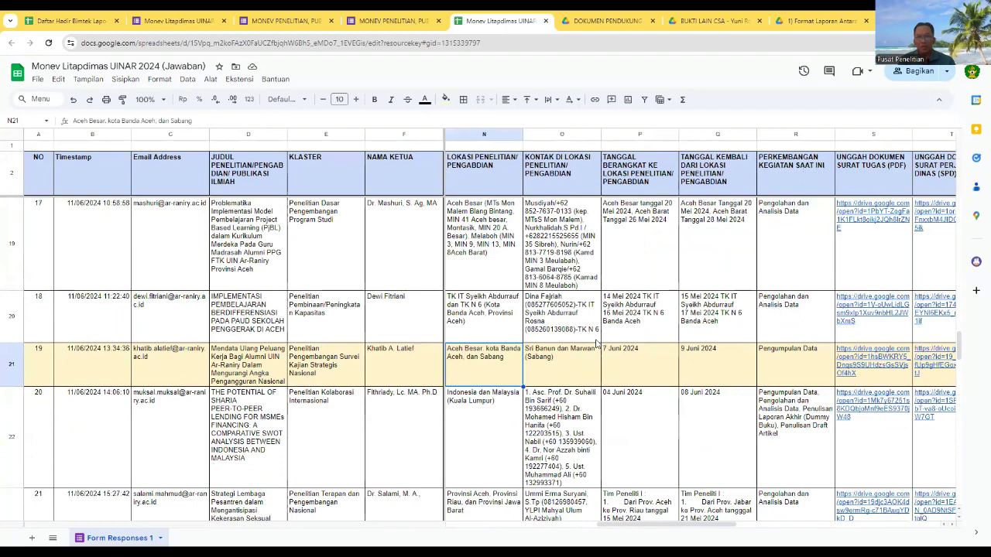
{"action": "key", "text": "Right"}
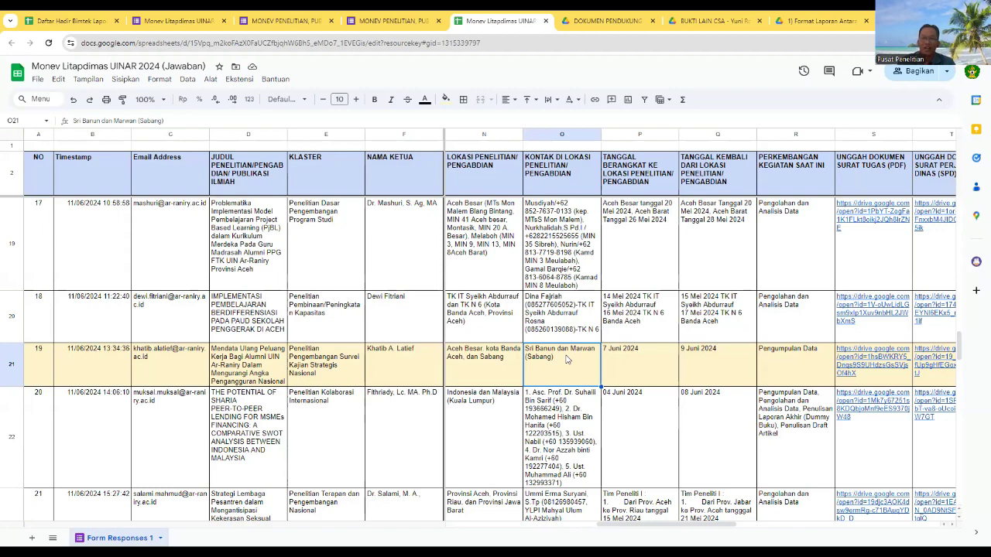
- Check response number 19's travel dates, current progress and uploaded documents, through to the other supporting documents column
{"action": "left_click", "coordinate": [636, 365]}
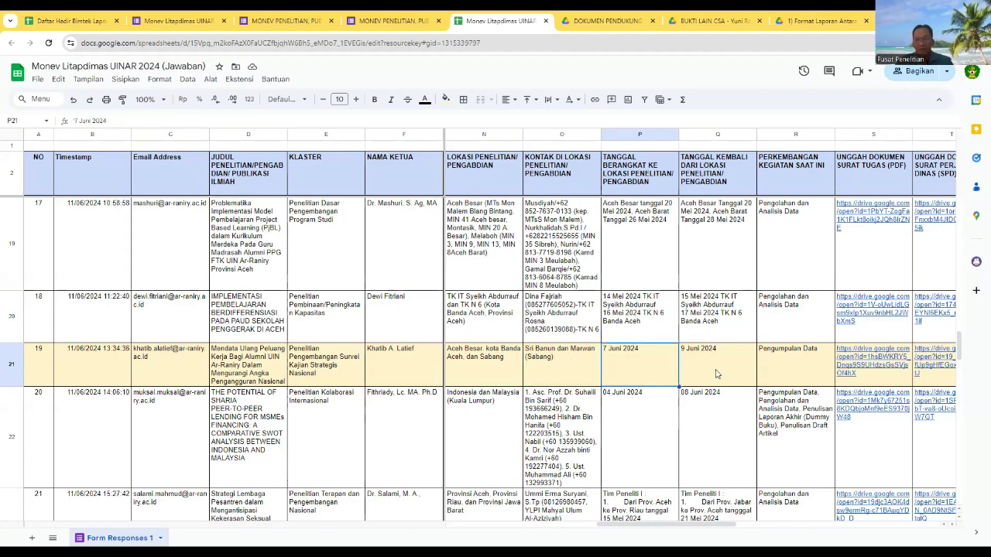
{"action": "left_click", "coordinate": [782, 324]}
{"action": "key", "text": "Down"}
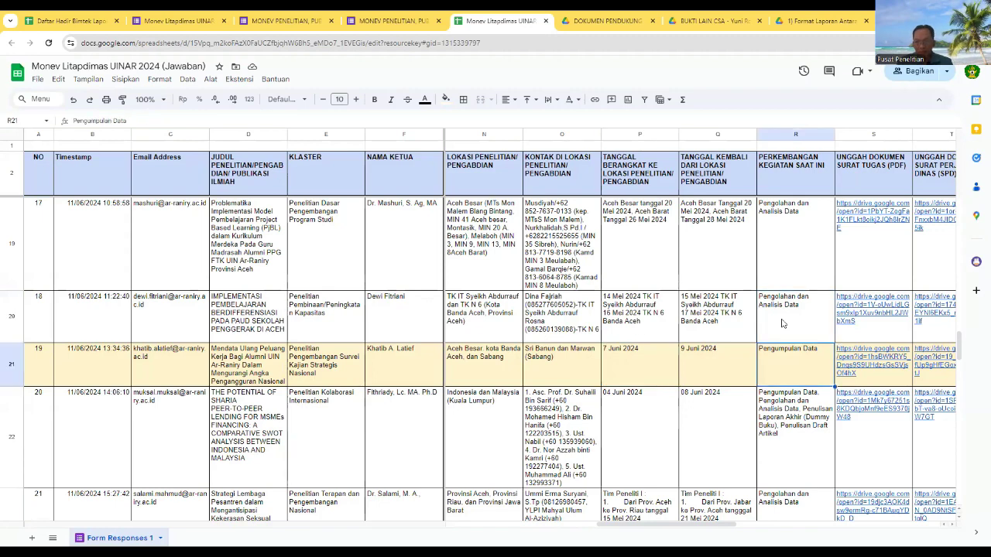
{"action": "key", "text": "Right"}
{"action": "key", "text": "Right"}
{"action": "key", "text": "Right"}
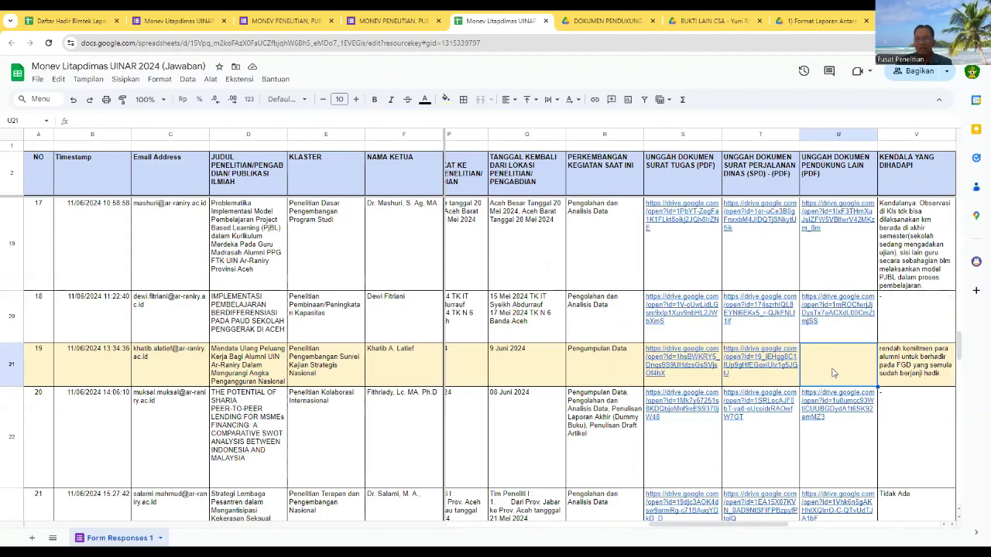
- Return to the response-editing form and review the current progress, document upload, obstacles and suggestions questions
{"action": "left_click", "coordinate": [395, 21]}
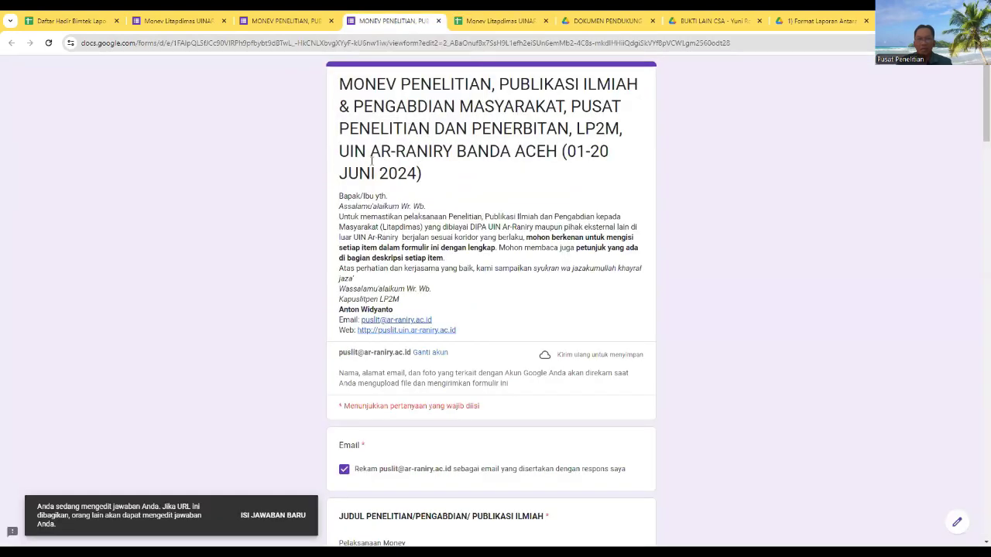
{"action": "scroll", "coordinate": [429, 271], "scroll_direction": "down", "scroll_amount": 15}
{"action": "scroll", "coordinate": [429, 271], "scroll_direction": "down", "scroll_amount": 20}
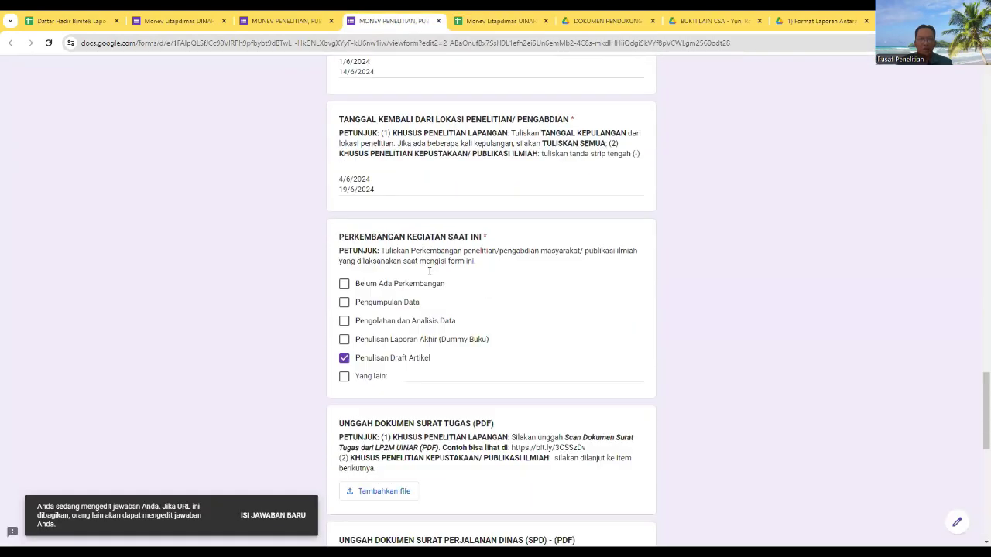
{"action": "scroll", "coordinate": [430, 268], "scroll_direction": "down", "scroll_amount": 3}
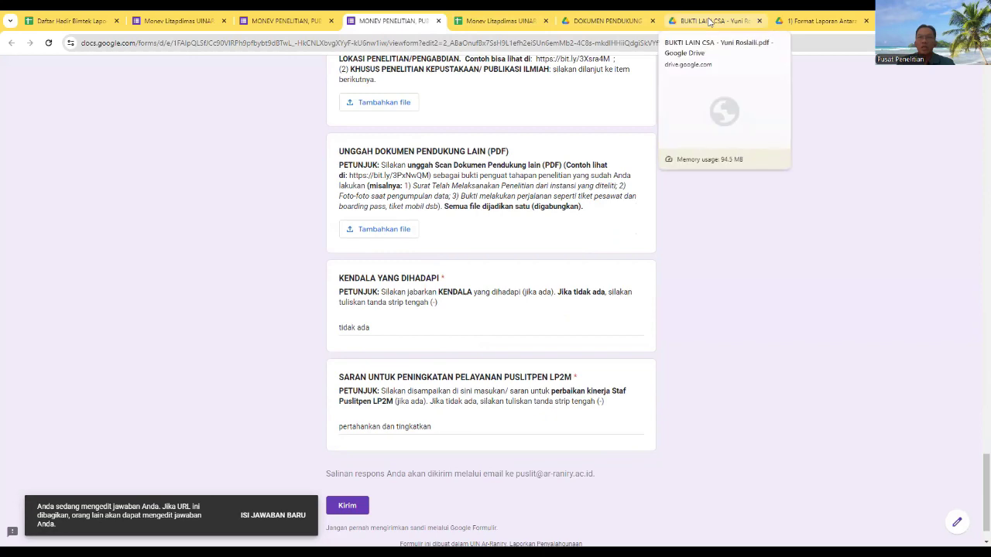
- Open the DOKUMEN PENDUKUNG LAIN example PDF and examine the assignment letter (Surat Tugas) on its first page
{"action": "left_click", "coordinate": [608, 21]}
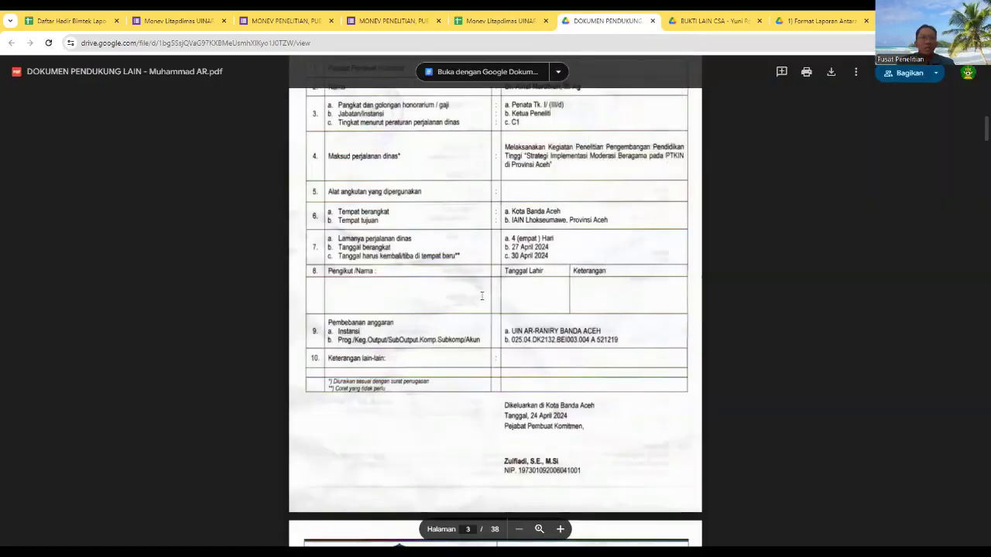
{"action": "scroll", "coordinate": [481, 296], "scroll_direction": "up", "scroll_amount": 10}
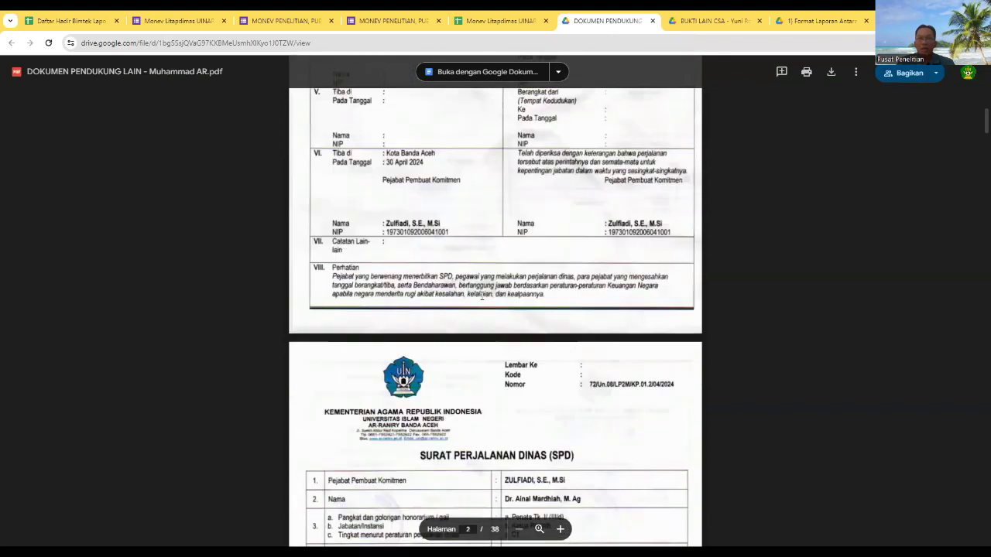
{"action": "scroll", "coordinate": [482, 296], "scroll_direction": "up", "scroll_amount": 10}
{"action": "scroll", "coordinate": [482, 299], "scroll_direction": "down", "scroll_amount": 1}
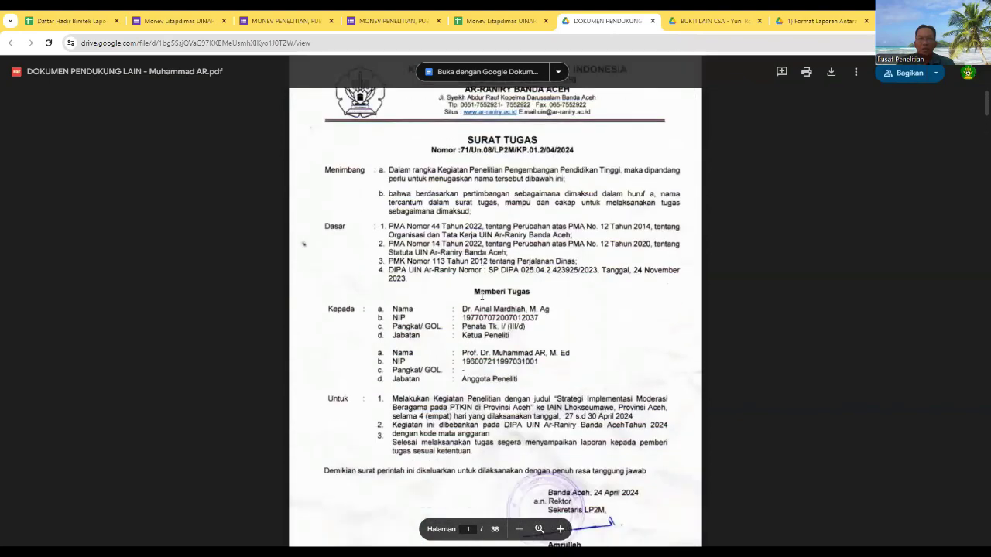
{"action": "scroll", "coordinate": [482, 298], "scroll_direction": "up", "scroll_amount": 2}
{"action": "scroll", "coordinate": [482, 299], "scroll_direction": "down", "scroll_amount": 10}
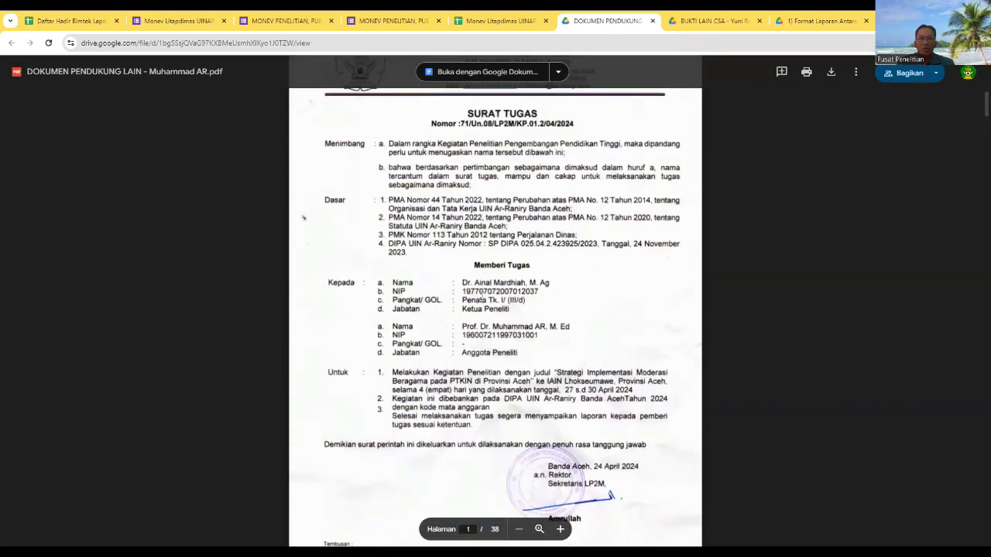
{"action": "scroll", "coordinate": [505, 201], "scroll_direction": "up", "scroll_amount": 2}
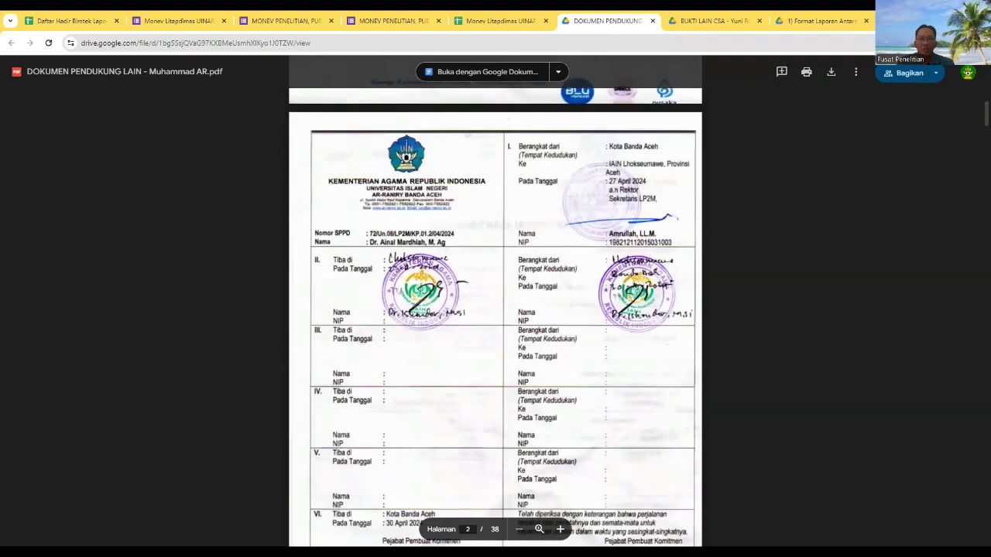
- Review the stamped travel forms and the second assignment letter on pages 2 to 7 of the example PDF
{"action": "scroll", "coordinate": [400, 262], "scroll_direction": "down", "scroll_amount": 15}
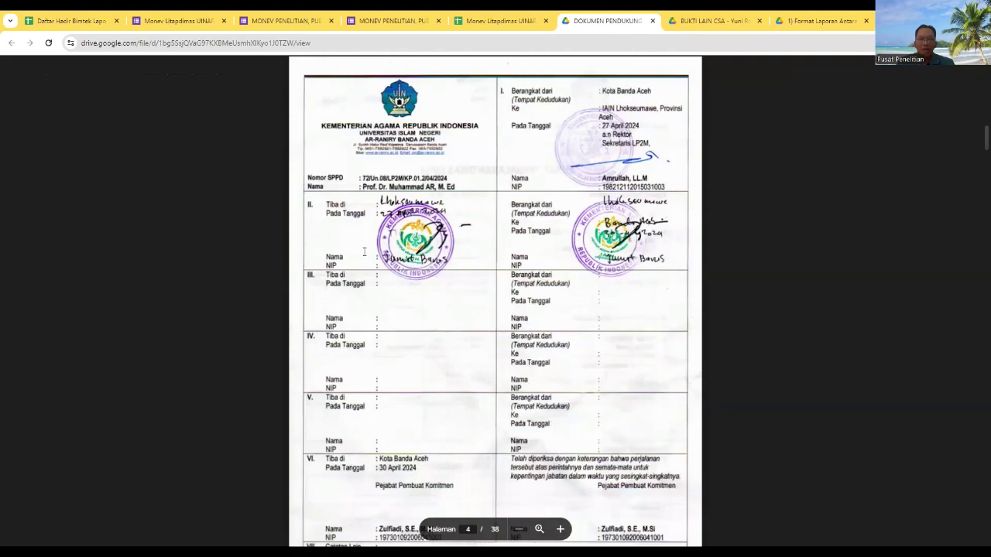
{"action": "scroll", "coordinate": [609, 240], "scroll_direction": "down", "scroll_amount": 10}
{"action": "scroll", "coordinate": [610, 240], "scroll_direction": "down", "scroll_amount": 12}
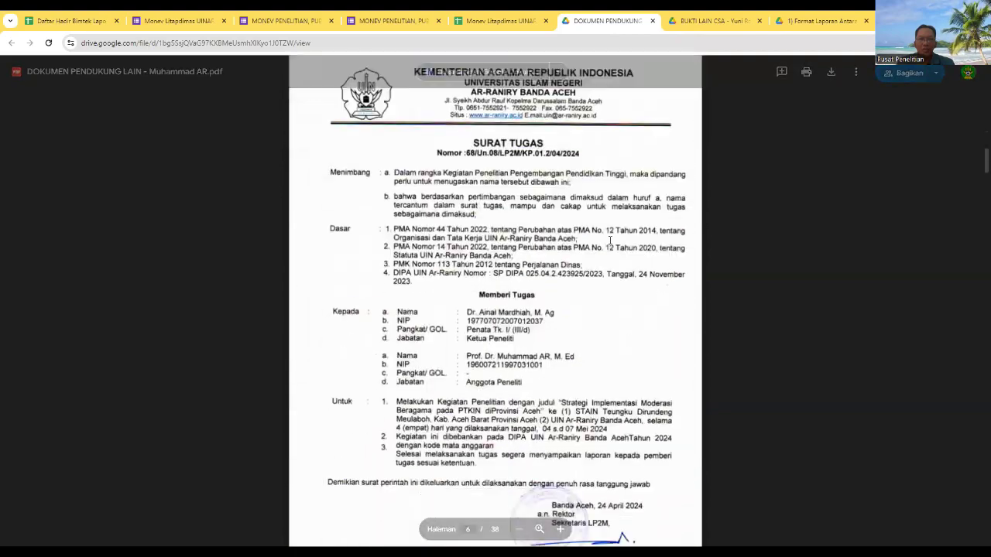
{"action": "scroll", "coordinate": [609, 240], "scroll_direction": "up", "scroll_amount": 2}
{"action": "scroll", "coordinate": [609, 240], "scroll_direction": "down", "scroll_amount": 5}
{"action": "scroll", "coordinate": [609, 239], "scroll_direction": "down", "scroll_amount": 8}
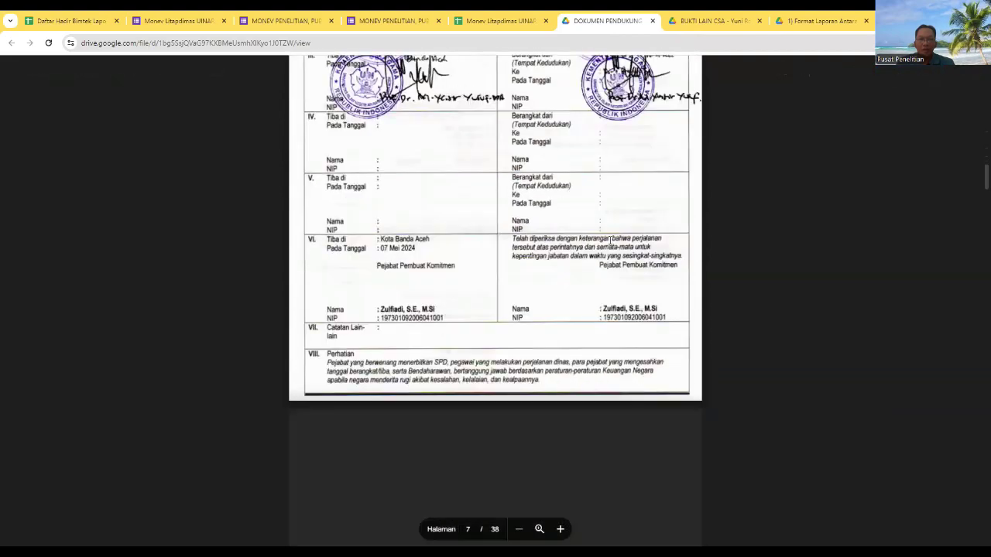
- Review the scanned fuel, meal and transport receipts on pages 11 to 17 of the supporting document example
{"action": "scroll", "coordinate": [610, 240], "scroll_direction": "down", "scroll_amount": 20}
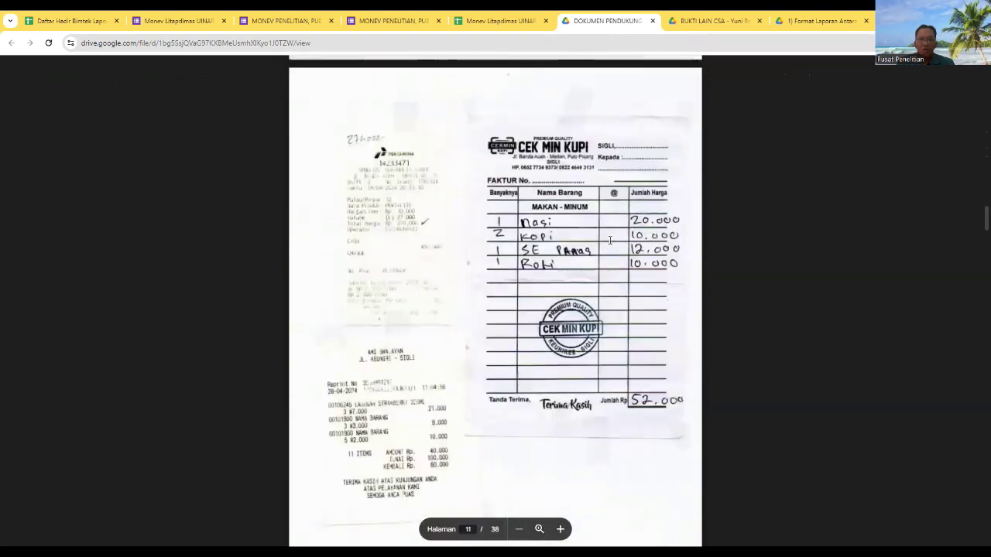
{"action": "scroll", "coordinate": [535, 280], "scroll_direction": "down", "scroll_amount": 5}
{"action": "scroll", "coordinate": [535, 279], "scroll_direction": "down", "scroll_amount": 15}
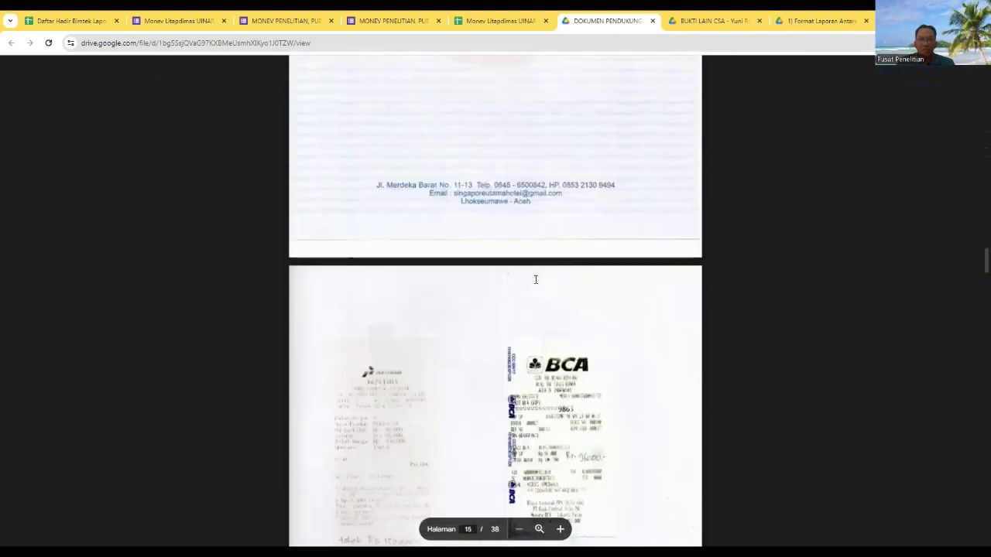
{"action": "scroll", "coordinate": [535, 280], "scroll_direction": "down", "scroll_amount": 10}
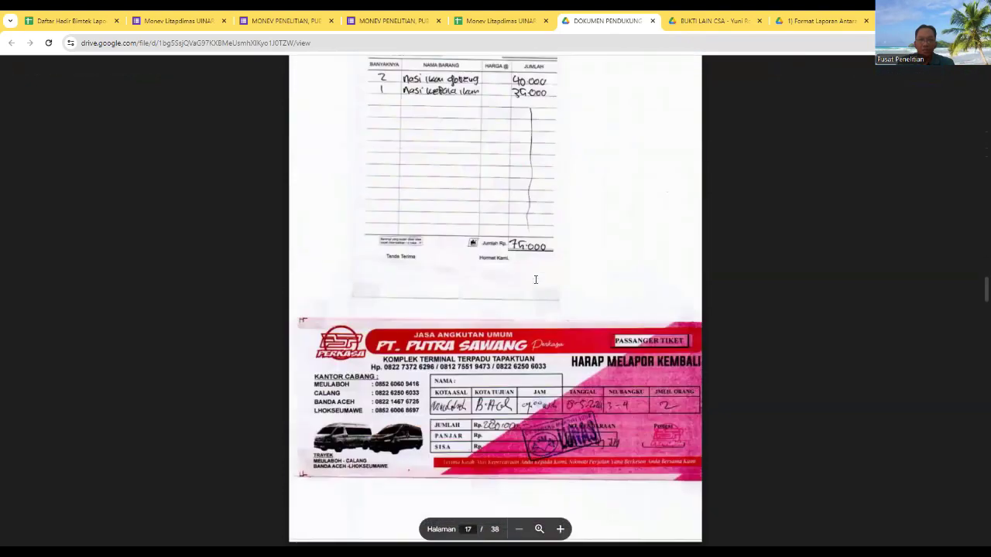
- Examine the signed research completion letters from the visited institutions on pages 20 to 23
{"action": "scroll", "coordinate": [534, 279], "scroll_direction": "down", "scroll_amount": 5}
{"action": "scroll", "coordinate": [535, 281], "scroll_direction": "down", "scroll_amount": 5}
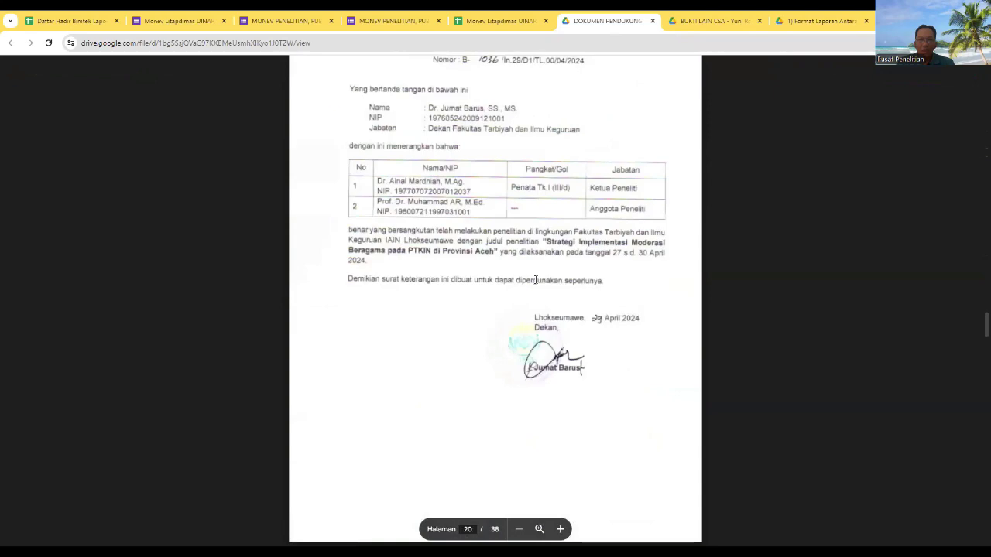
{"action": "scroll", "coordinate": [535, 280], "scroll_direction": "up", "scroll_amount": 1}
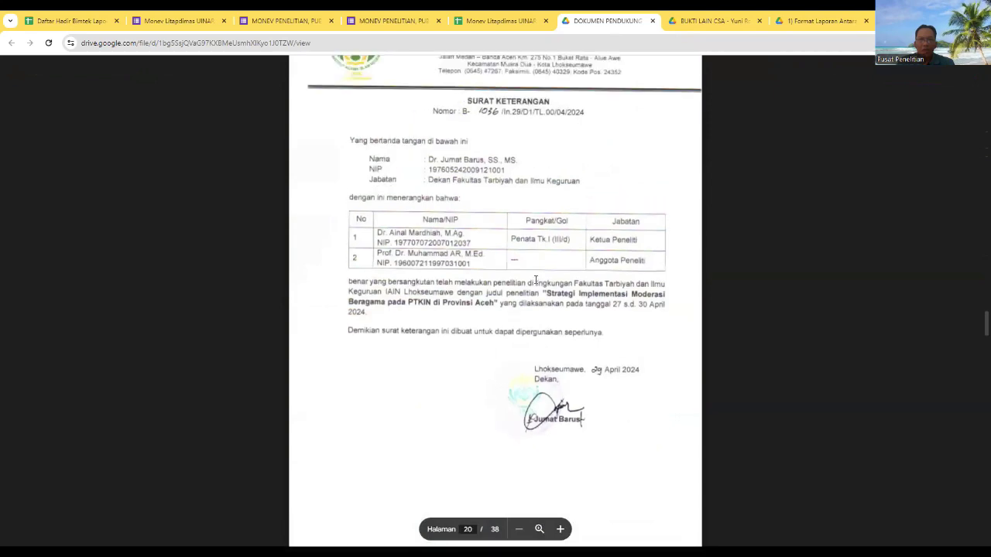
{"action": "scroll", "coordinate": [535, 280], "scroll_direction": "down", "scroll_amount": 3}
{"action": "scroll", "coordinate": [441, 204], "scroll_direction": "down", "scroll_amount": 12}
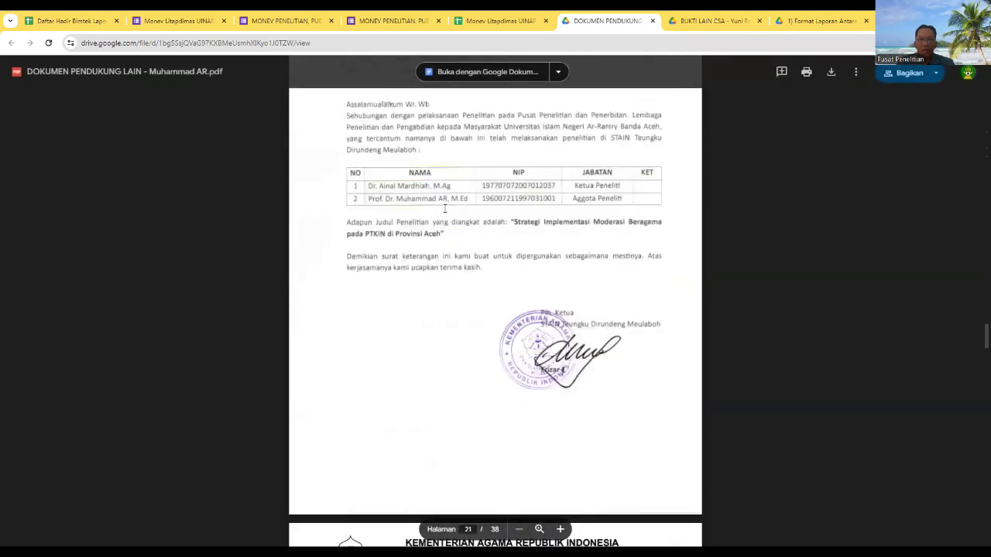
{"action": "scroll", "coordinate": [444, 207], "scroll_direction": "down", "scroll_amount": 15}
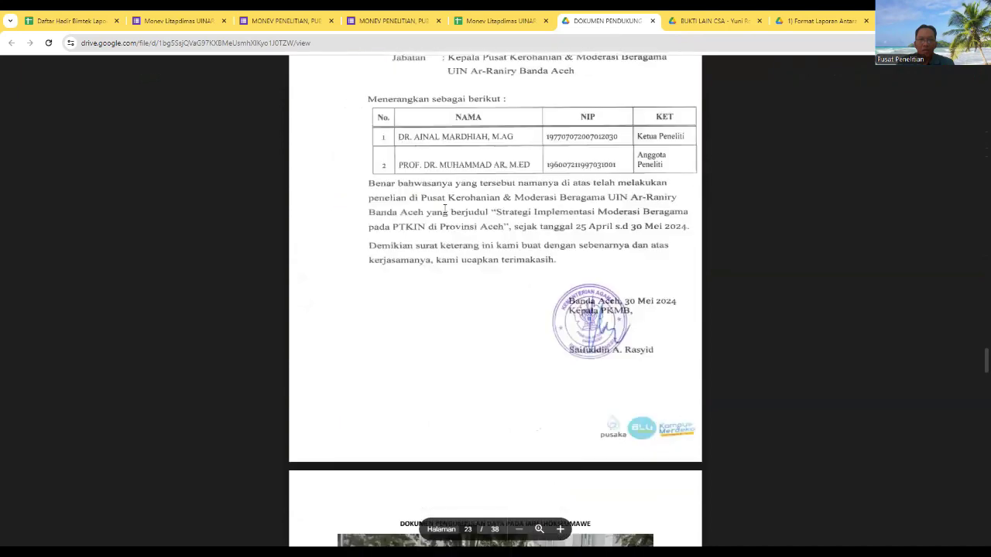
- Look through the data collection photos from IAIN Lhokseumawe and STAIN Teungku Dirundeng Meulaboh on pages 24 to 29
{"action": "scroll", "coordinate": [445, 208], "scroll_direction": "up", "scroll_amount": 3}
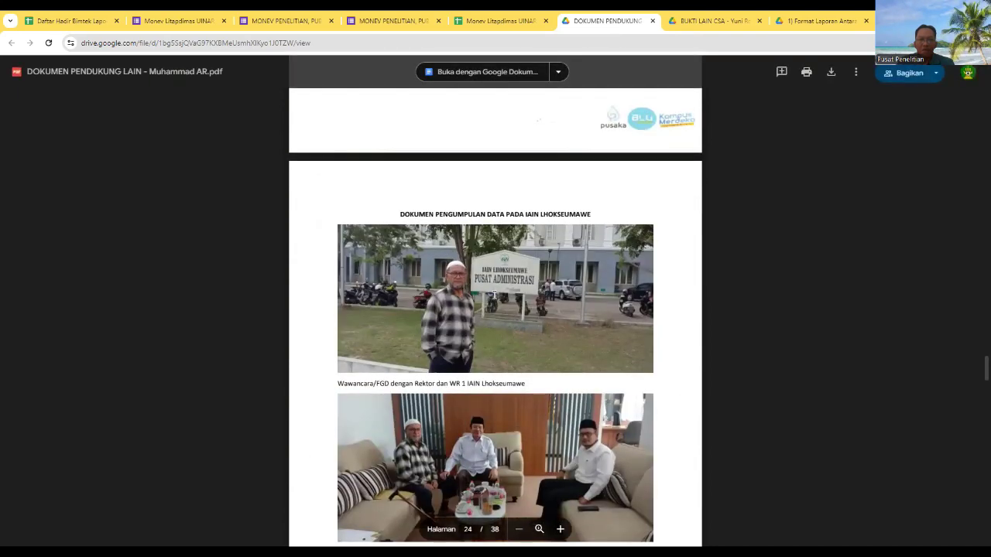
{"action": "scroll", "coordinate": [442, 309], "scroll_direction": "down", "scroll_amount": 2}
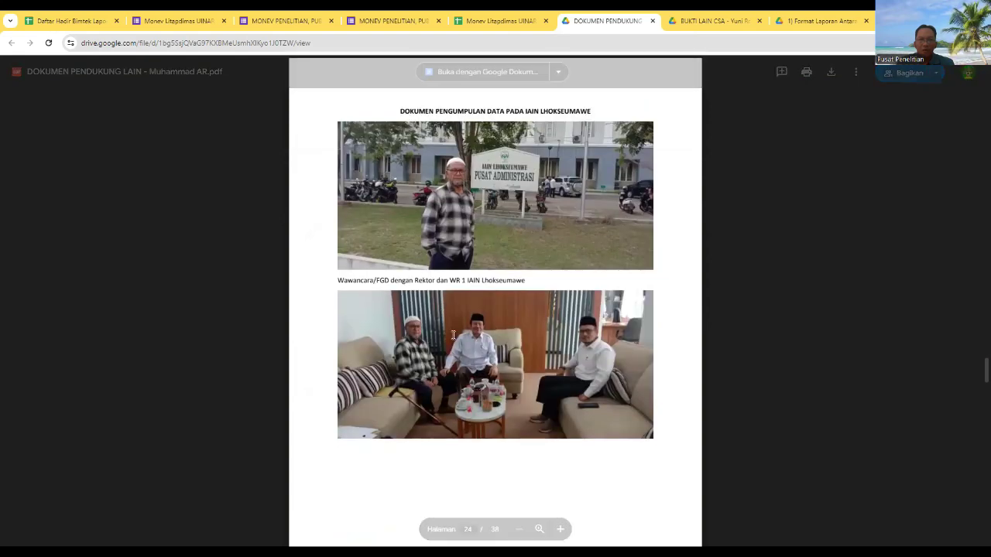
{"action": "scroll", "coordinate": [492, 225], "scroll_direction": "down", "scroll_amount": 8}
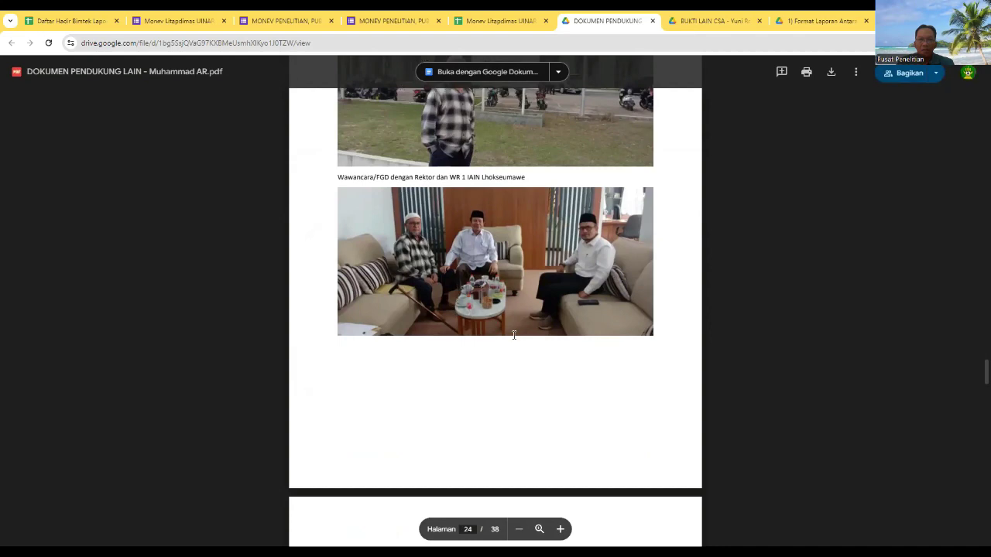
{"action": "scroll", "coordinate": [454, 372], "scroll_direction": "down", "scroll_amount": 7}
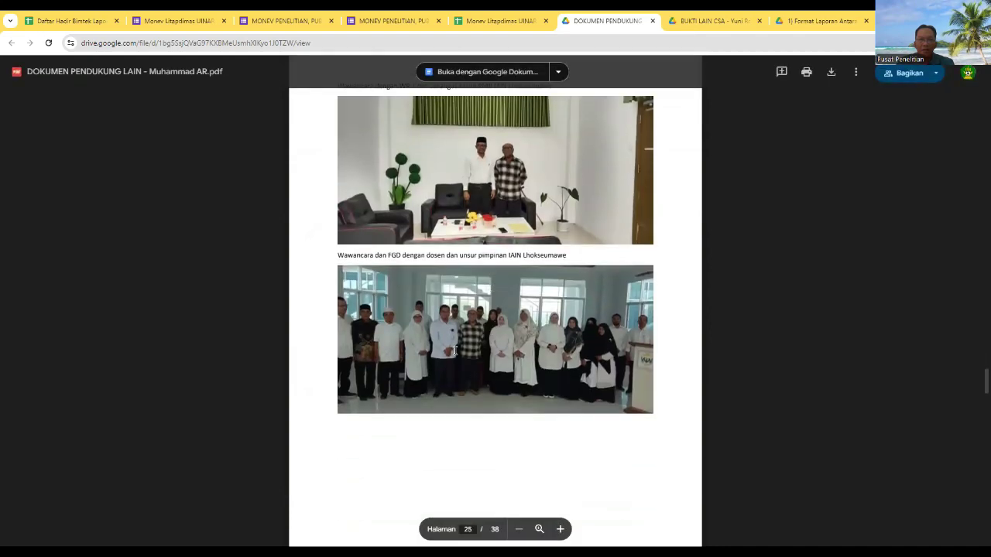
{"action": "scroll", "coordinate": [454, 350], "scroll_direction": "down", "scroll_amount": 8}
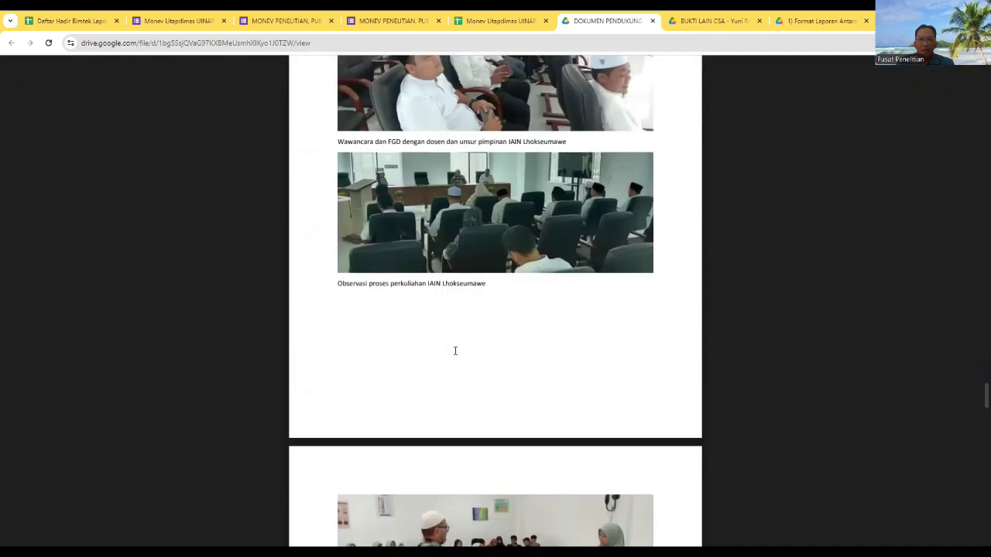
{"action": "scroll", "coordinate": [455, 350], "scroll_direction": "down", "scroll_amount": 3}
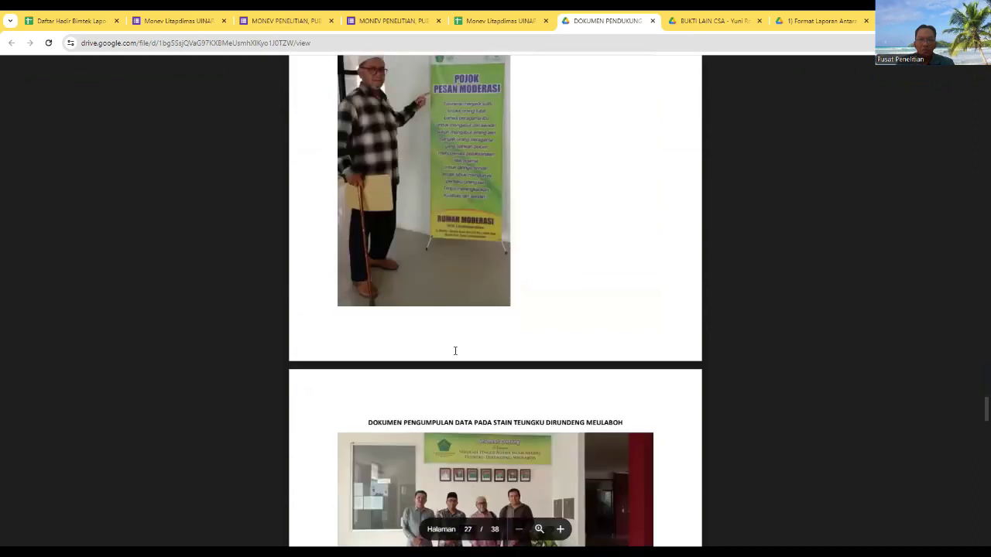
{"action": "scroll", "coordinate": [455, 351], "scroll_direction": "down", "scroll_amount": 12}
{"action": "scroll", "coordinate": [455, 351], "scroll_direction": "down", "scroll_amount": 5}
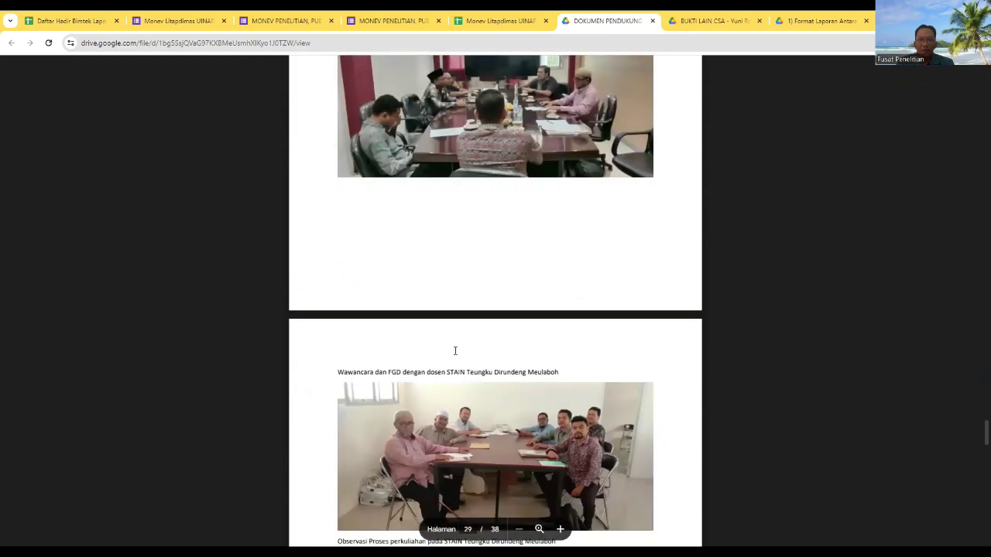
{"action": "scroll", "coordinate": [456, 350], "scroll_direction": "down", "scroll_amount": 2}
{"action": "scroll", "coordinate": [455, 351], "scroll_direction": "up", "scroll_amount": 2}
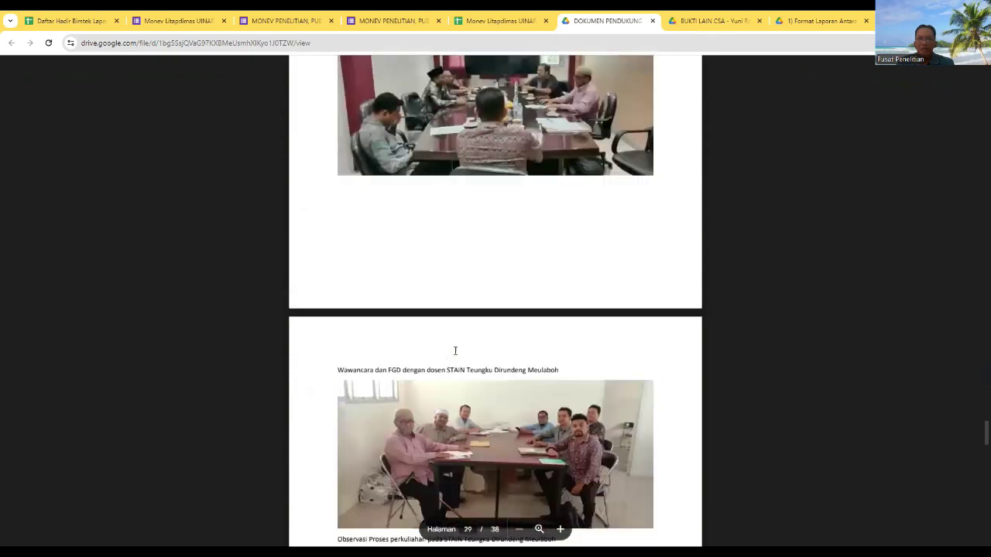
- Open the BUKTI LAIN CSA example PDF and look through its field data collection photos on pages 1 to 5
{"action": "left_click", "coordinate": [687, 16]}
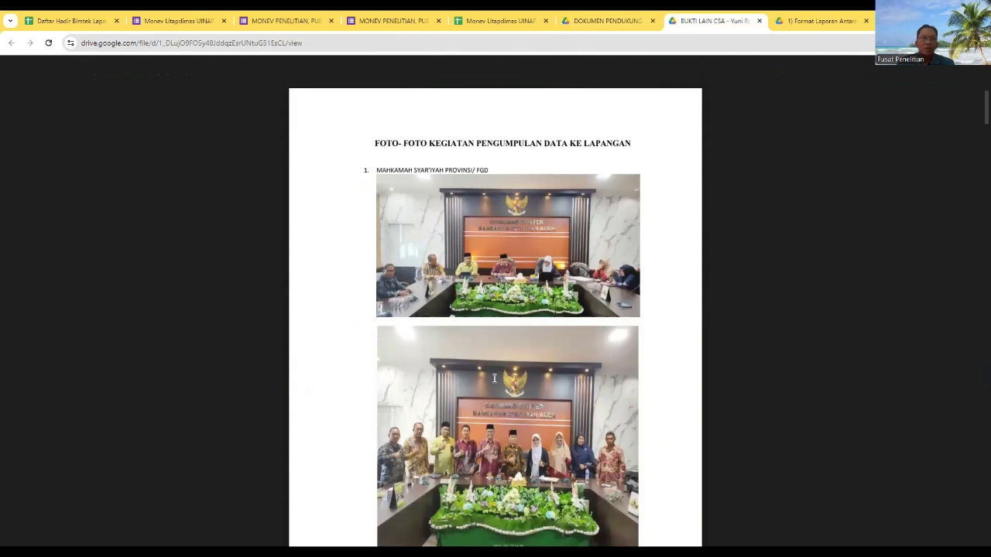
{"action": "scroll", "coordinate": [503, 288], "scroll_direction": "down", "scroll_amount": 10}
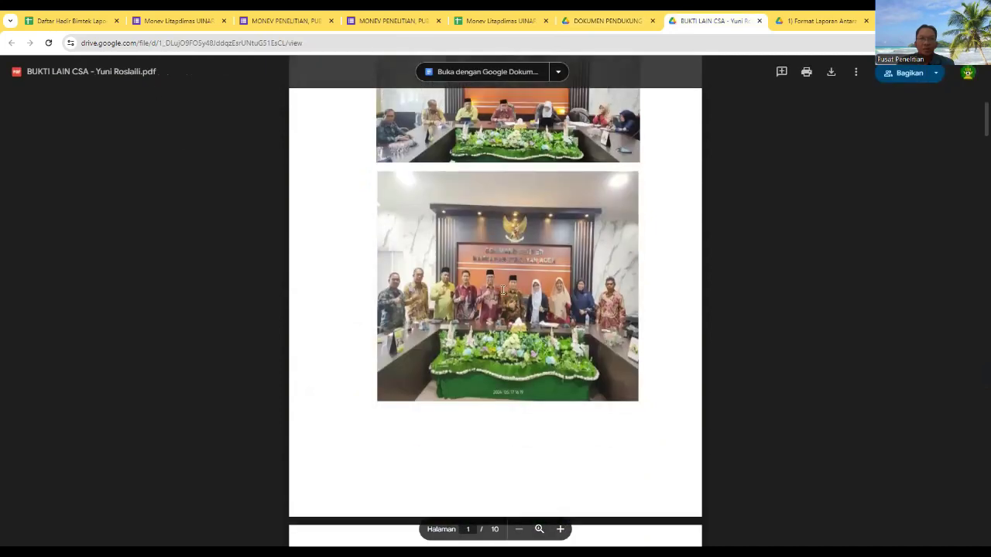
{"action": "scroll", "coordinate": [503, 290], "scroll_direction": "down", "scroll_amount": 10}
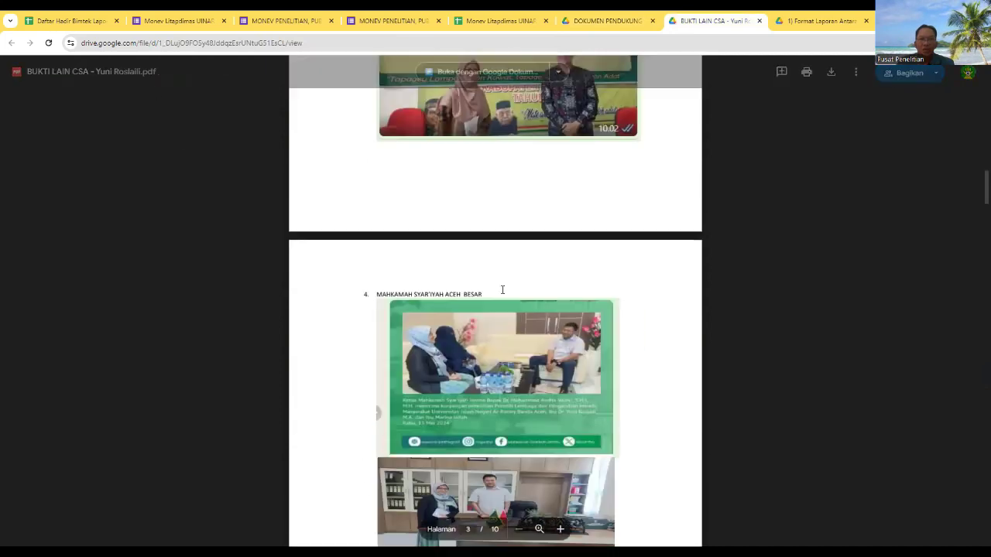
{"action": "scroll", "coordinate": [502, 289], "scroll_direction": "down", "scroll_amount": 12}
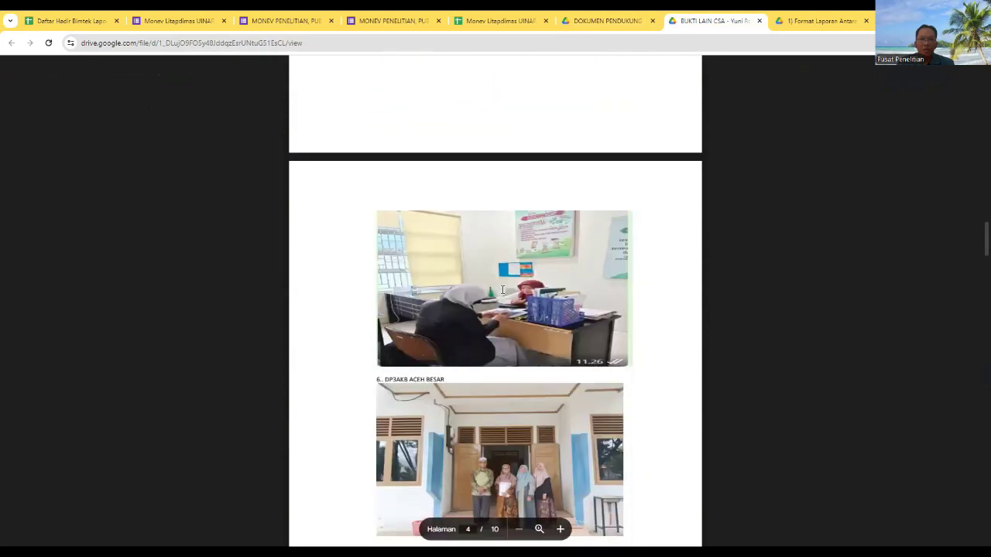
{"action": "scroll", "coordinate": [502, 289], "scroll_direction": "down", "scroll_amount": 12}
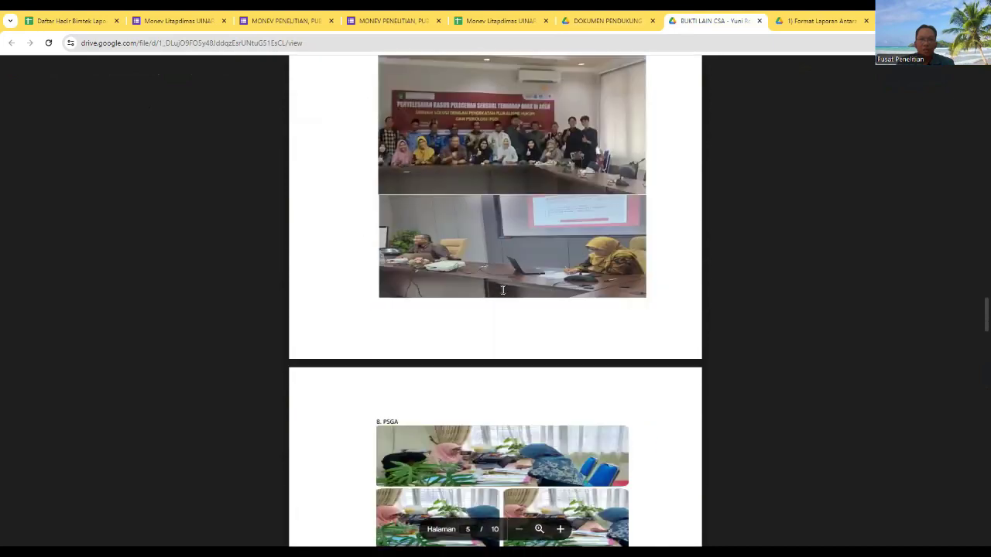
- Examine the research certificates (Surat Keterangan) and the stamped travel form on pages 7 to 10 of BUKTI LAIN CSA
{"action": "scroll", "coordinate": [502, 290], "scroll_direction": "down", "scroll_amount": 12}
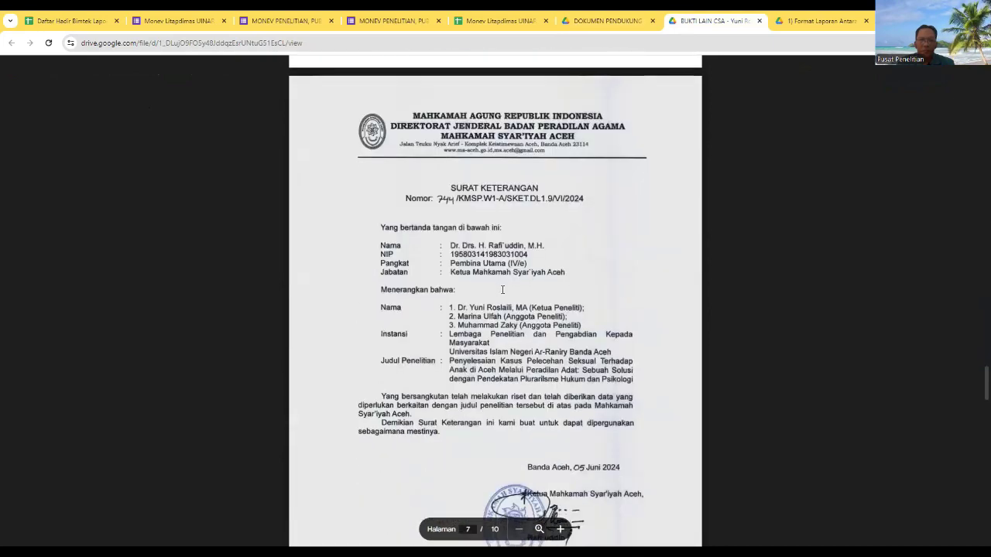
{"action": "scroll", "coordinate": [502, 290], "scroll_direction": "down", "scroll_amount": 12}
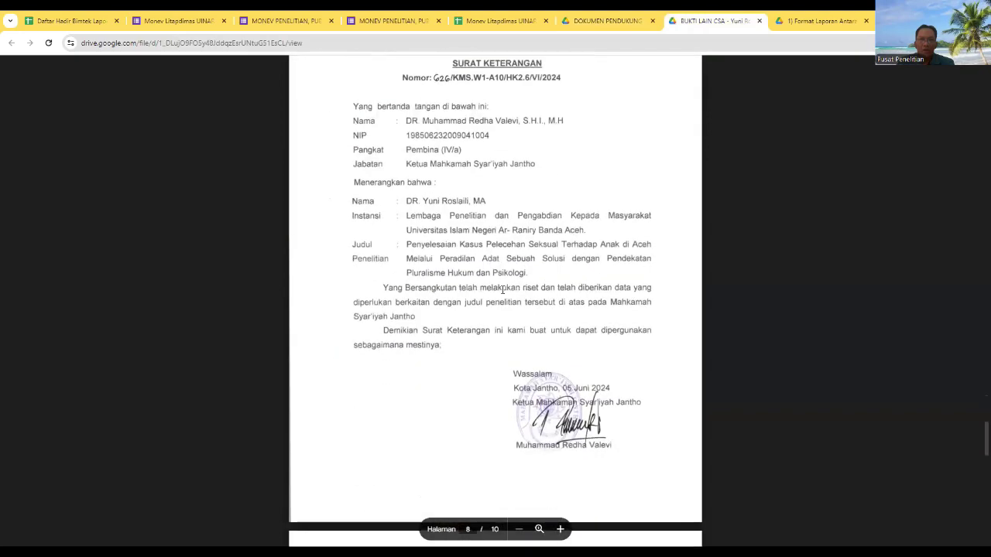
{"action": "scroll", "coordinate": [503, 289], "scroll_direction": "down", "scroll_amount": 12}
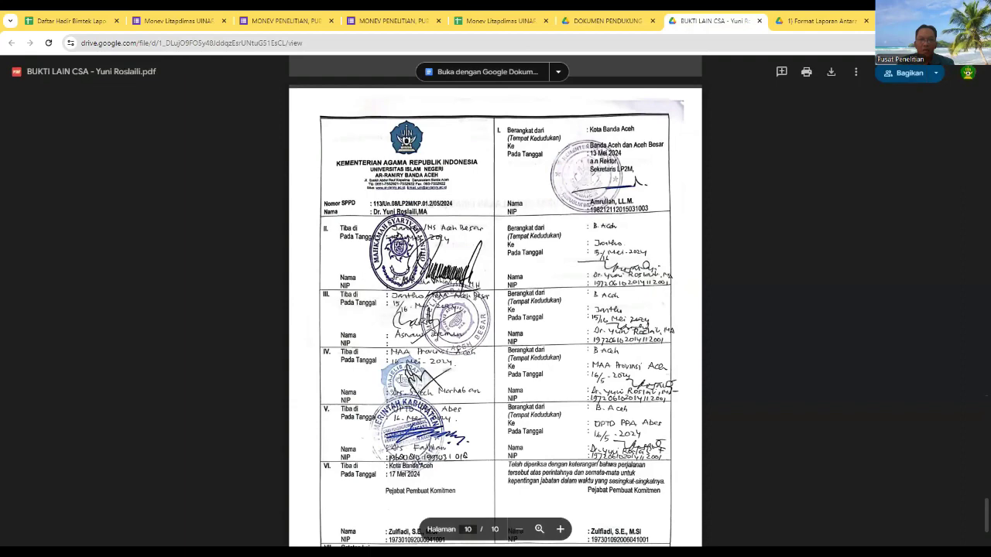
{"action": "scroll", "coordinate": [444, 357], "scroll_direction": "down", "scroll_amount": 2}
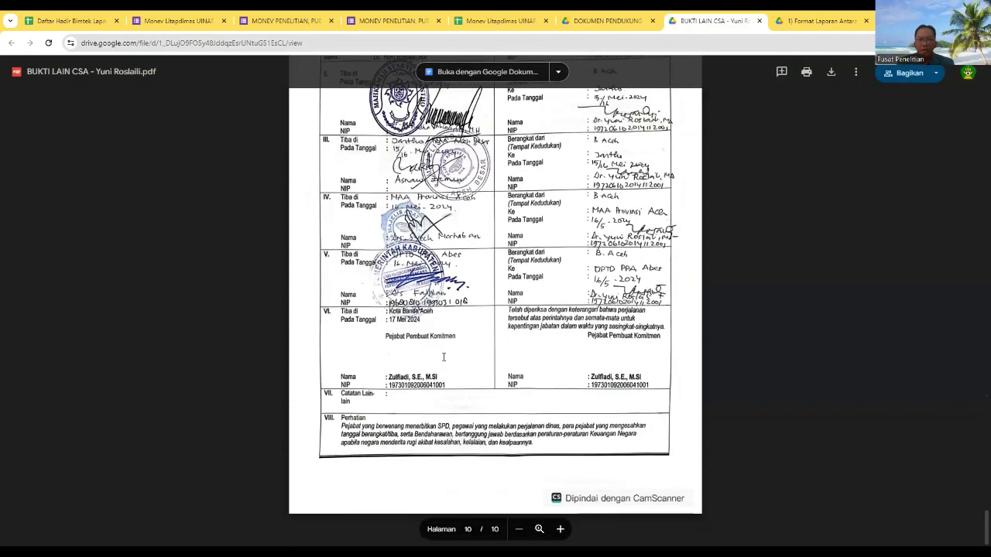
{"action": "scroll", "coordinate": [444, 357], "scroll_direction": "up", "scroll_amount": 5}
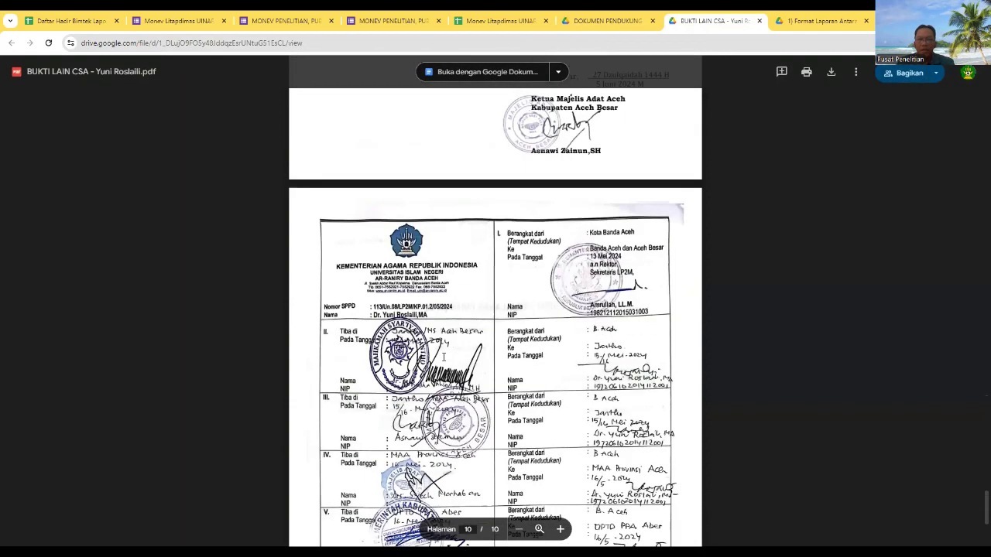
{"action": "scroll", "coordinate": [444, 357], "scroll_direction": "up", "scroll_amount": 1}
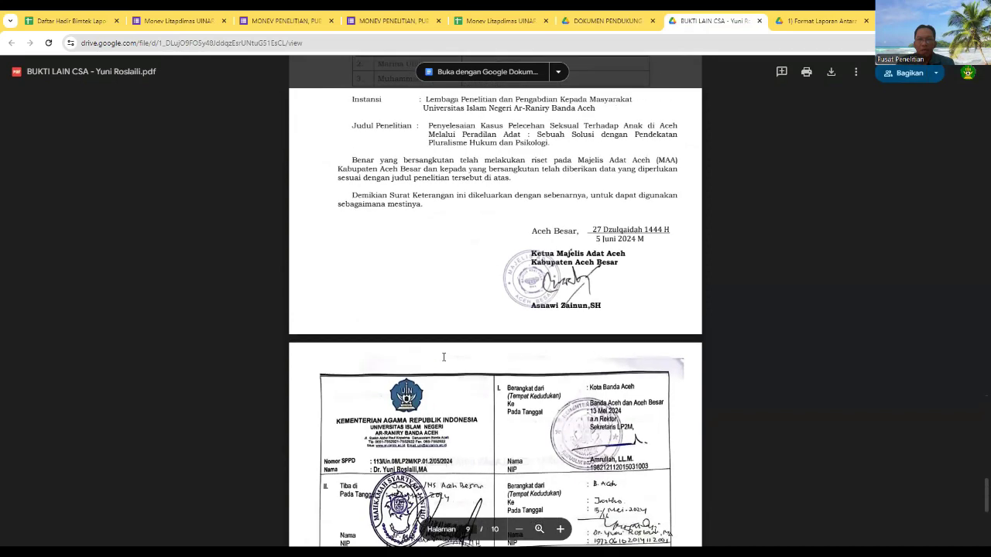
- Return to the Monev Litapdimas UINAR 2024 (Jawaban) response sheet at response number 19
{"action": "left_click", "coordinate": [609, 21]}
{"action": "left_click", "coordinate": [507, 21]}
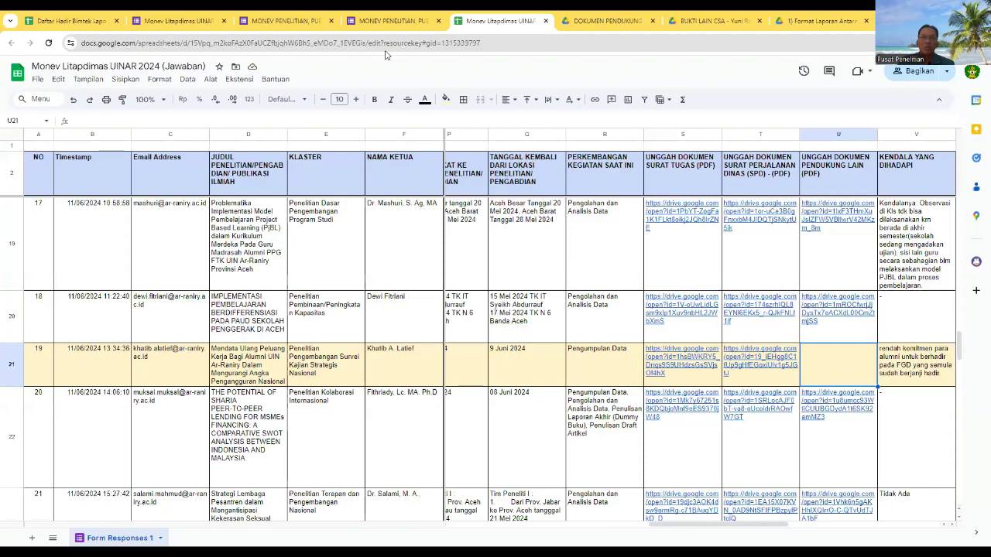
- Return to the BUKTI LAIN CSA PDF and review its stamped travel form and research certificates from page 10 back to page 7
{"action": "left_click", "coordinate": [389, 22]}
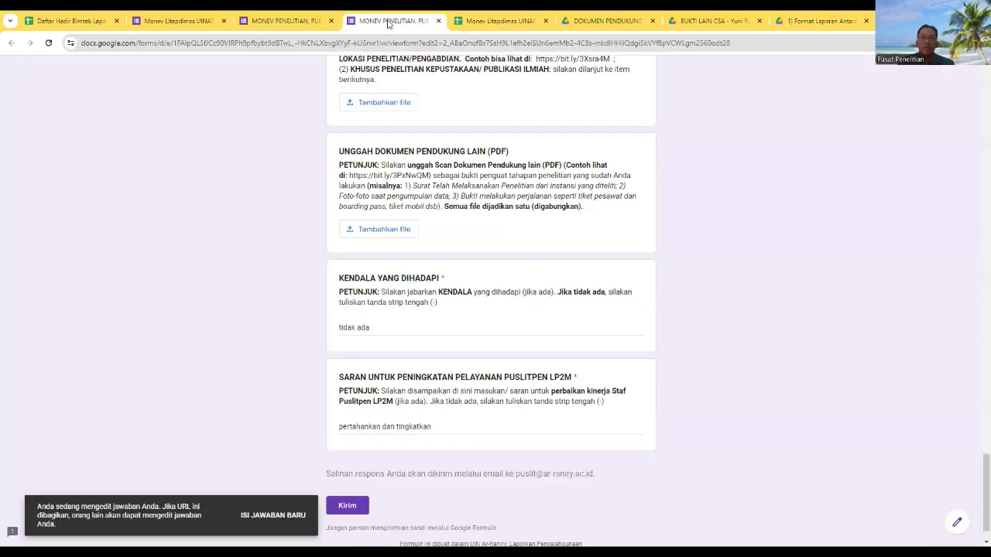
{"action": "left_click", "coordinate": [503, 21]}
{"action": "left_click", "coordinate": [607, 21]}
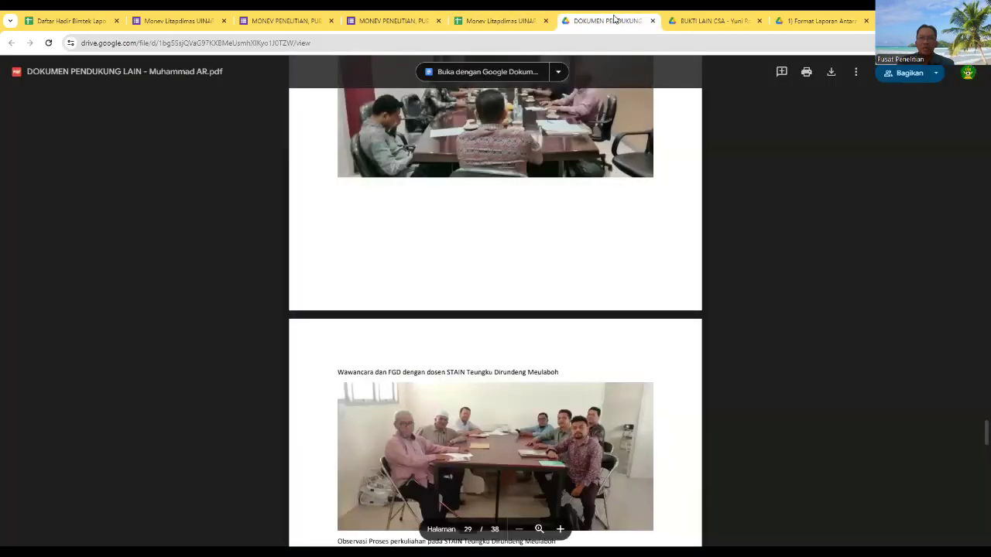
{"action": "left_click", "coordinate": [700, 20]}
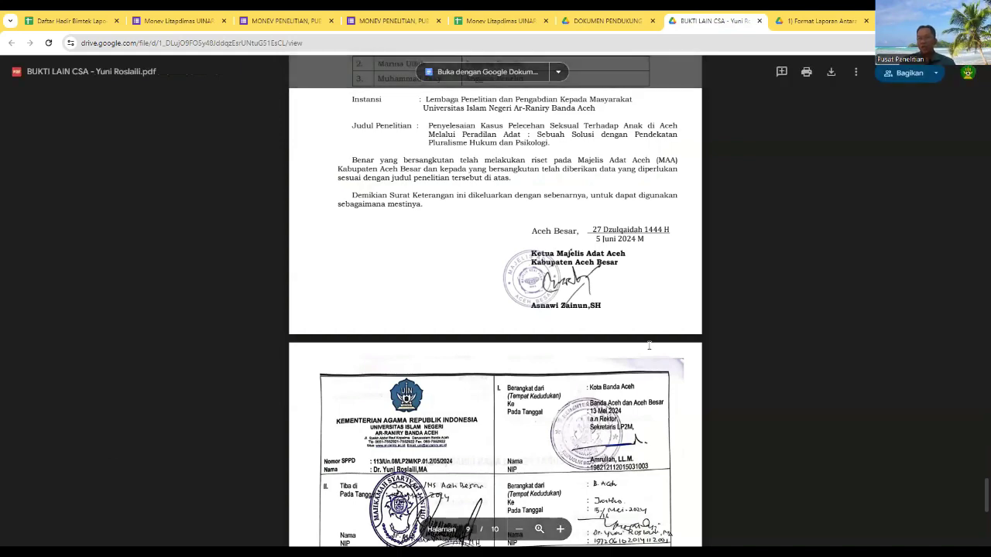
{"action": "scroll", "coordinate": [649, 345], "scroll_direction": "down", "scroll_amount": 10}
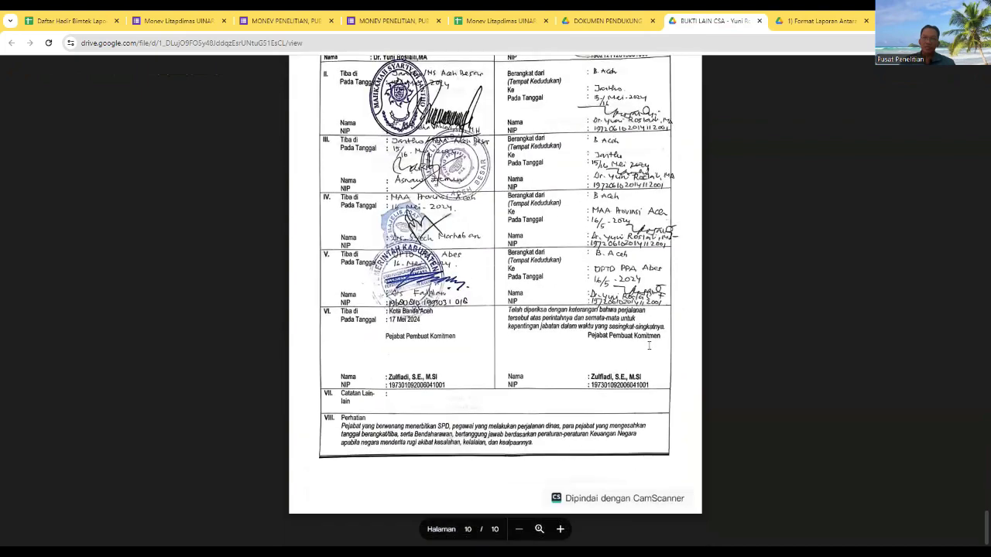
{"action": "scroll", "coordinate": [588, 389], "scroll_direction": "up", "scroll_amount": 15}
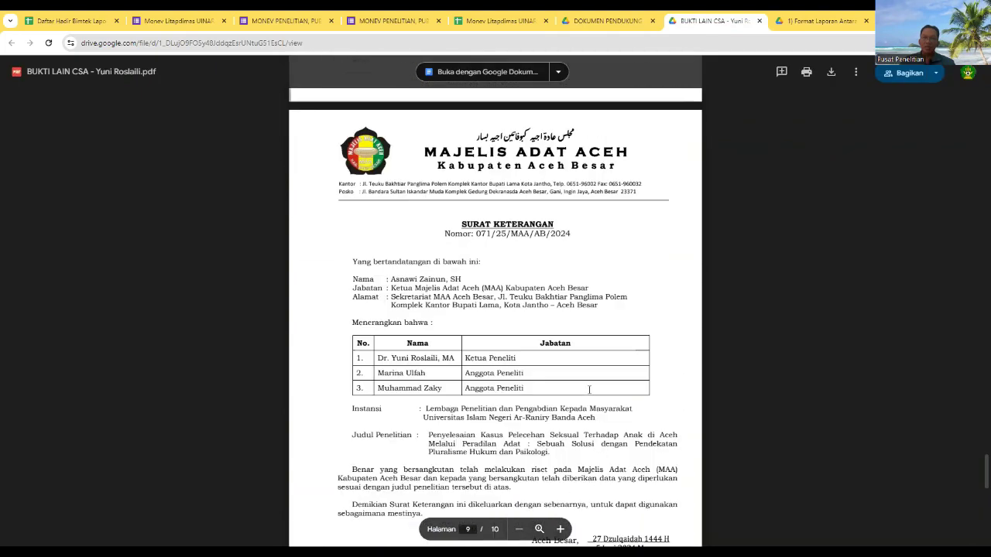
{"action": "scroll", "coordinate": [588, 390], "scroll_direction": "up", "scroll_amount": 10}
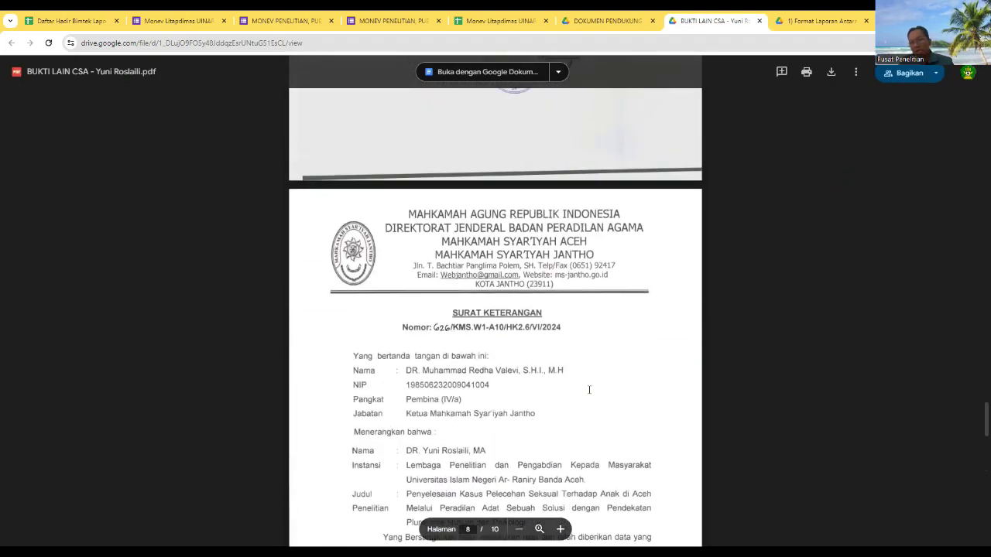
{"action": "scroll", "coordinate": [589, 389], "scroll_direction": "up", "scroll_amount": 5}
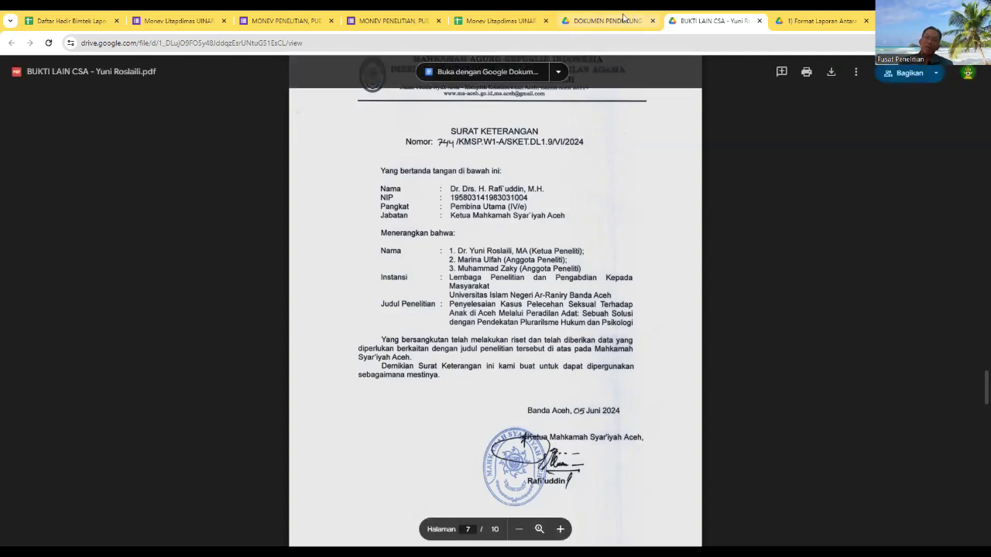
- Switch to the DOKUMEN PENDUKUNG LAIN PDF and review the interview and FGD photos from page 29 back to the IAIN Lhokseumawe ones
{"action": "key", "text": "ctrl+shift+Tab"}
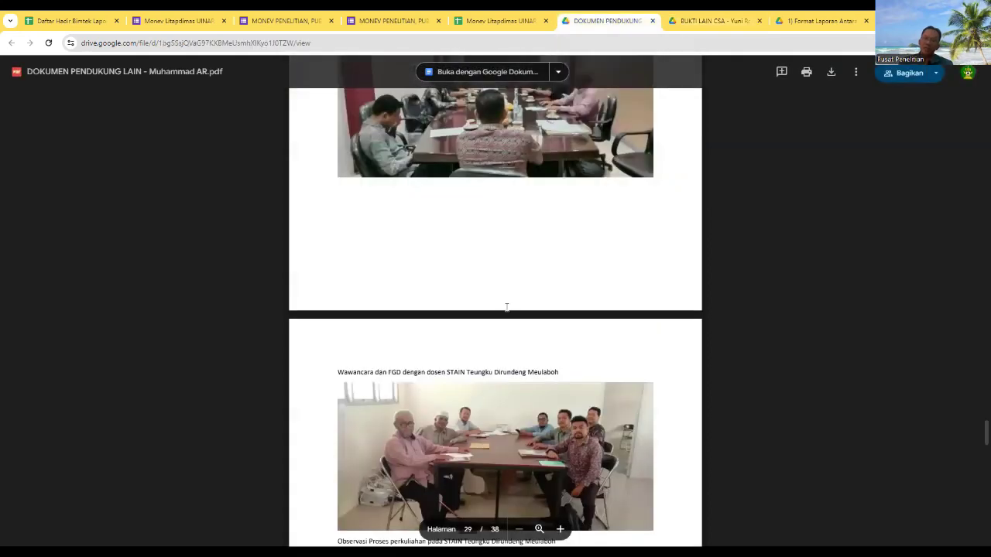
{"action": "scroll", "coordinate": [506, 307], "scroll_direction": "up", "scroll_amount": 10}
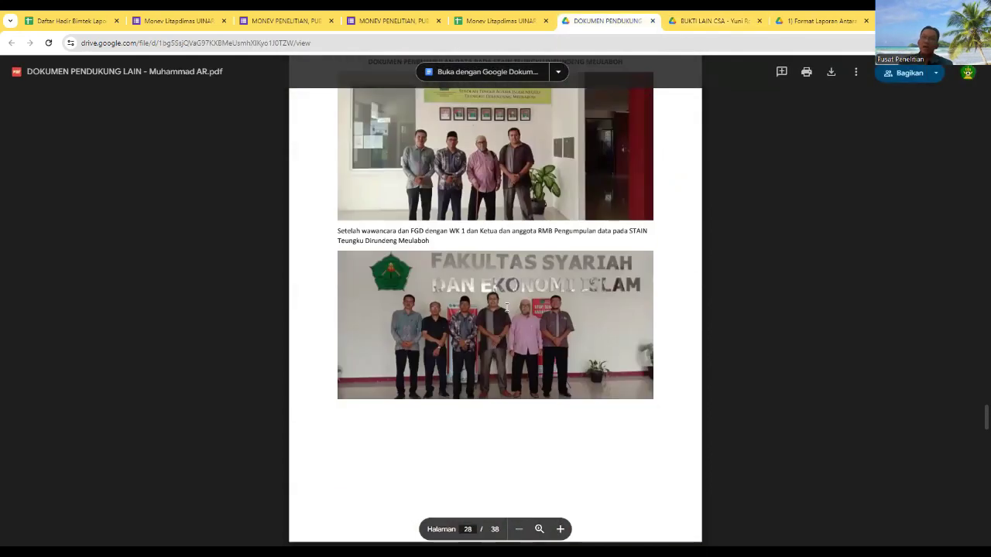
{"action": "scroll", "coordinate": [506, 307], "scroll_direction": "up", "scroll_amount": 15}
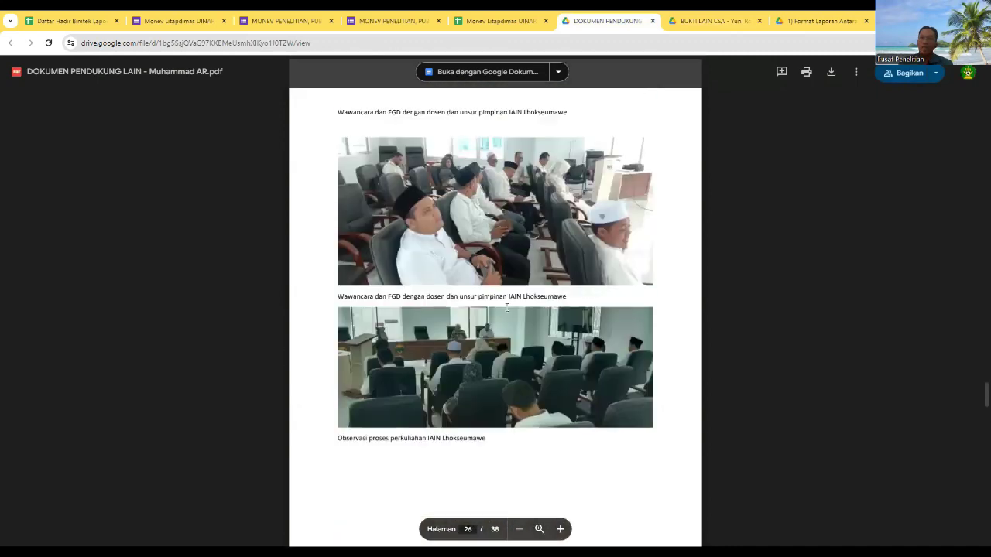
{"action": "scroll", "coordinate": [506, 307], "scroll_direction": "up", "scroll_amount": 5}
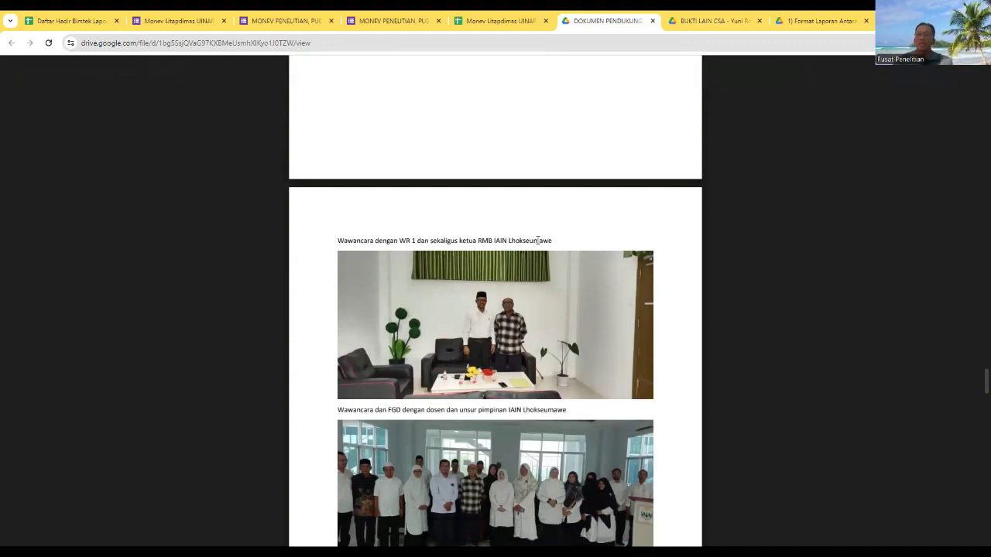
- Look back through the research certificates, meal receipts, hotel invoice and travel order (SPD) from page 23 to page 10
{"action": "scroll", "coordinate": [537, 241], "scroll_direction": "up", "scroll_amount": 15}
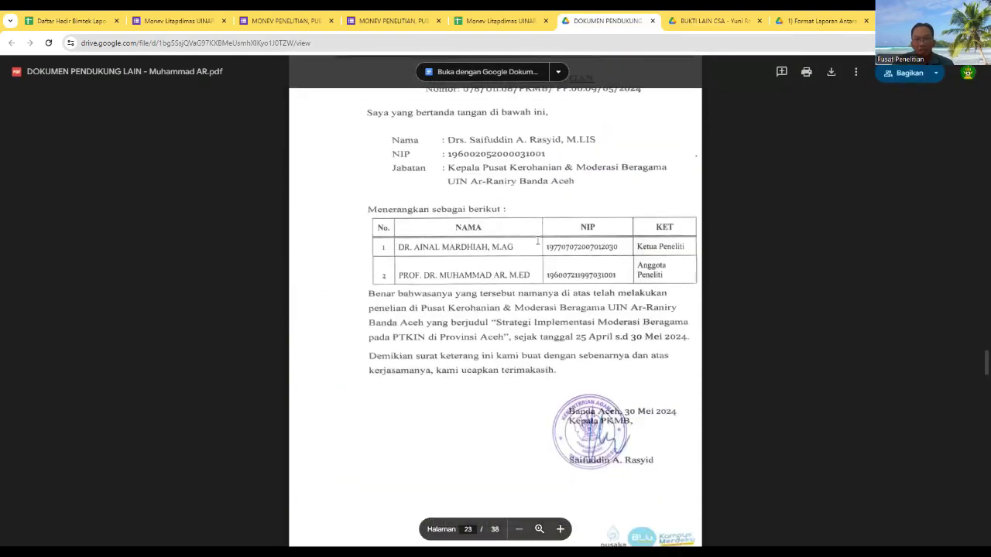
{"action": "scroll", "coordinate": [537, 241], "scroll_direction": "up", "scroll_amount": 15}
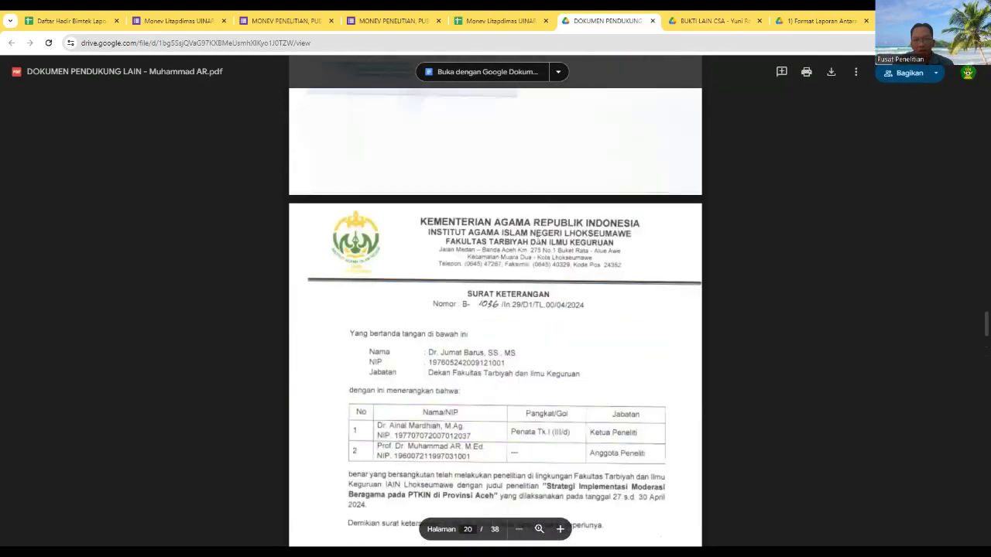
{"action": "scroll", "coordinate": [538, 240], "scroll_direction": "up", "scroll_amount": 15}
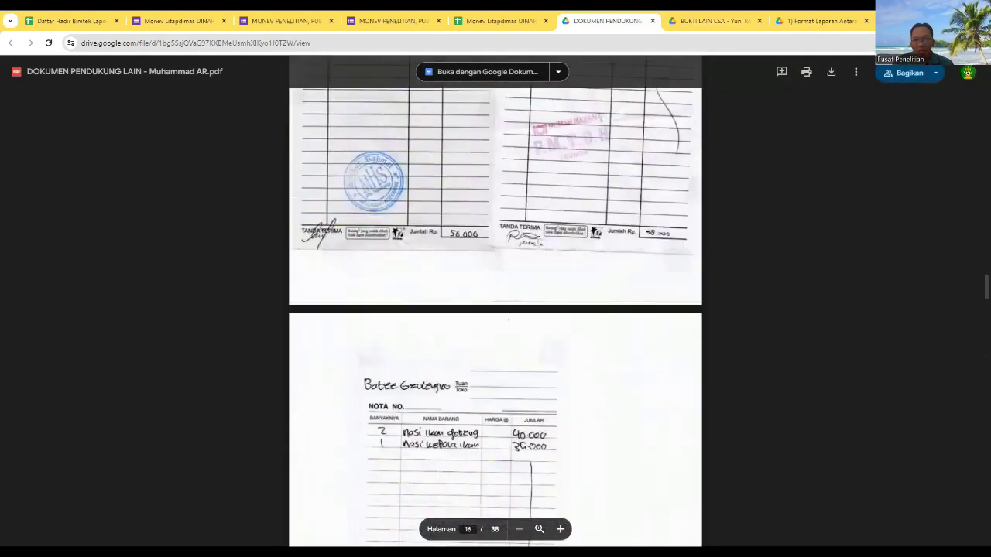
{"action": "scroll", "coordinate": [538, 241], "scroll_direction": "up", "scroll_amount": 12}
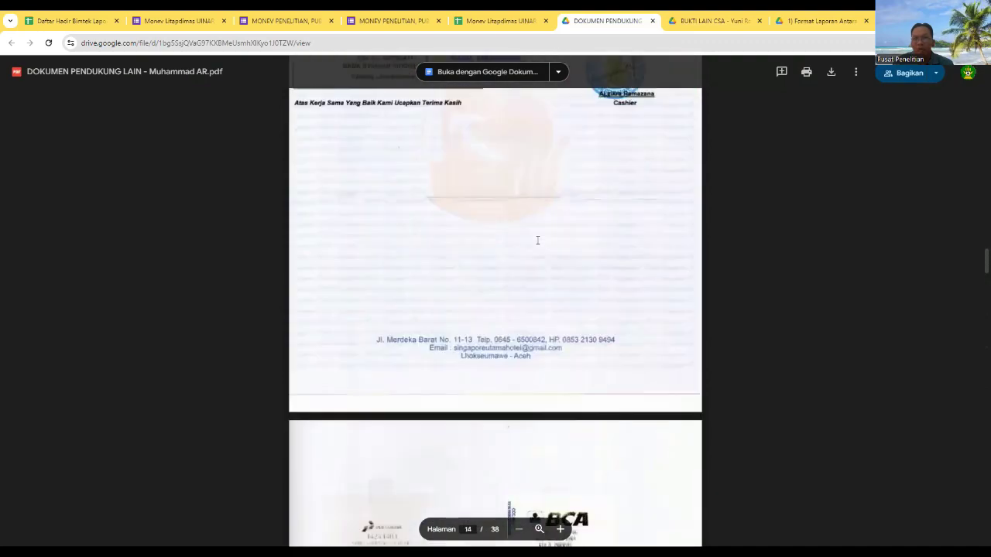
{"action": "scroll", "coordinate": [537, 241], "scroll_direction": "up", "scroll_amount": 3}
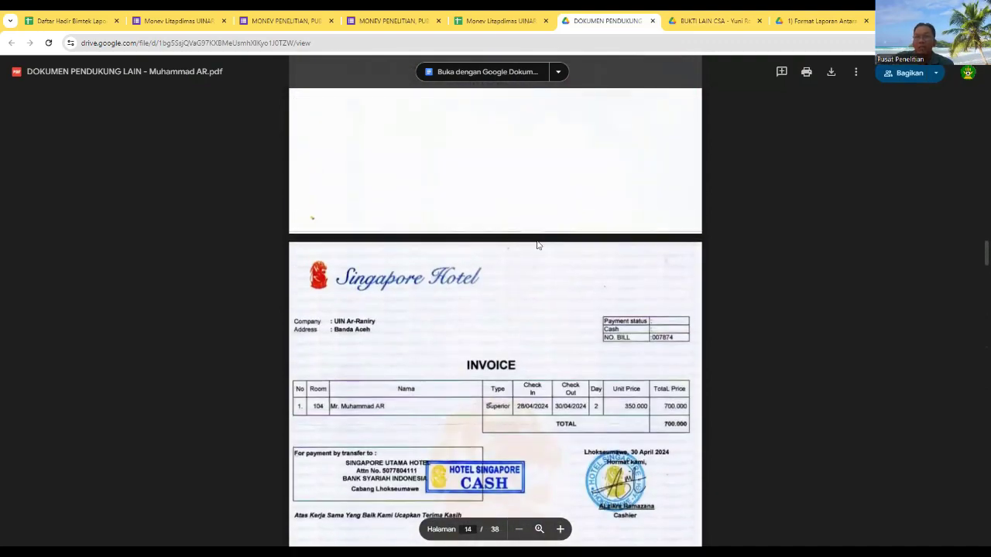
{"action": "scroll", "coordinate": [537, 245], "scroll_direction": "up", "scroll_amount": 15}
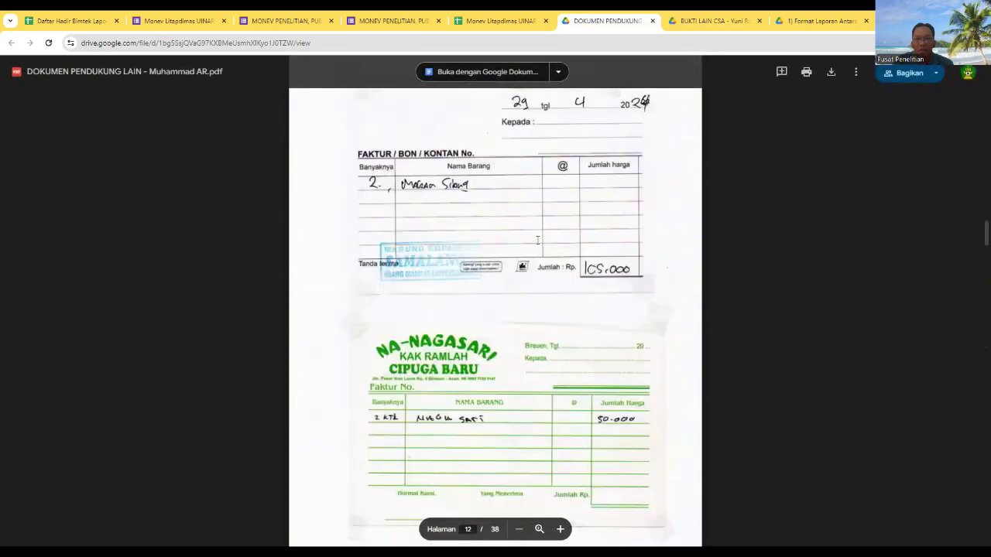
{"action": "scroll", "coordinate": [537, 241], "scroll_direction": "up", "scroll_amount": 6}
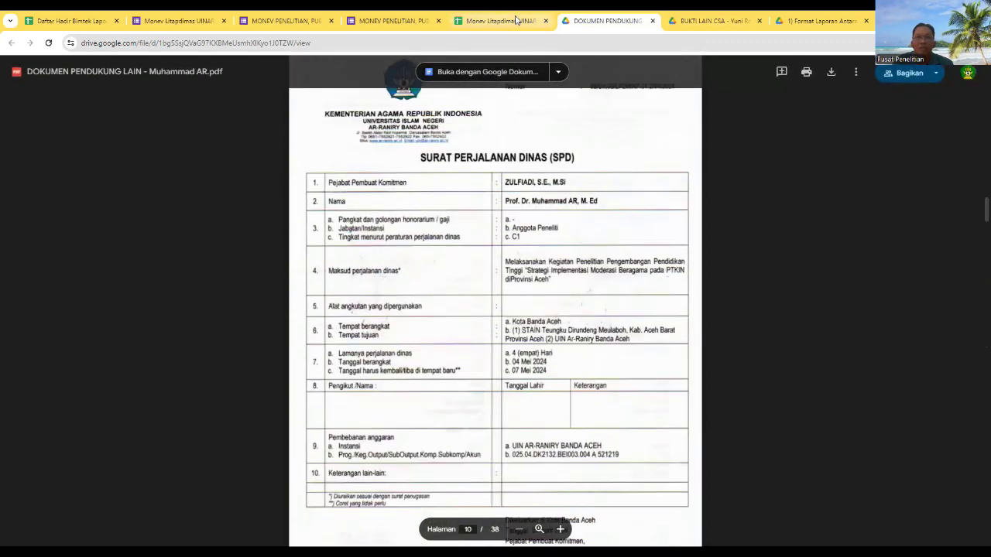
- Return to the Monev Litapdimas UINAR 2024 (Jawaban) sheet and go down to the end of the submitted responses
{"action": "left_click", "coordinate": [517, 21]}
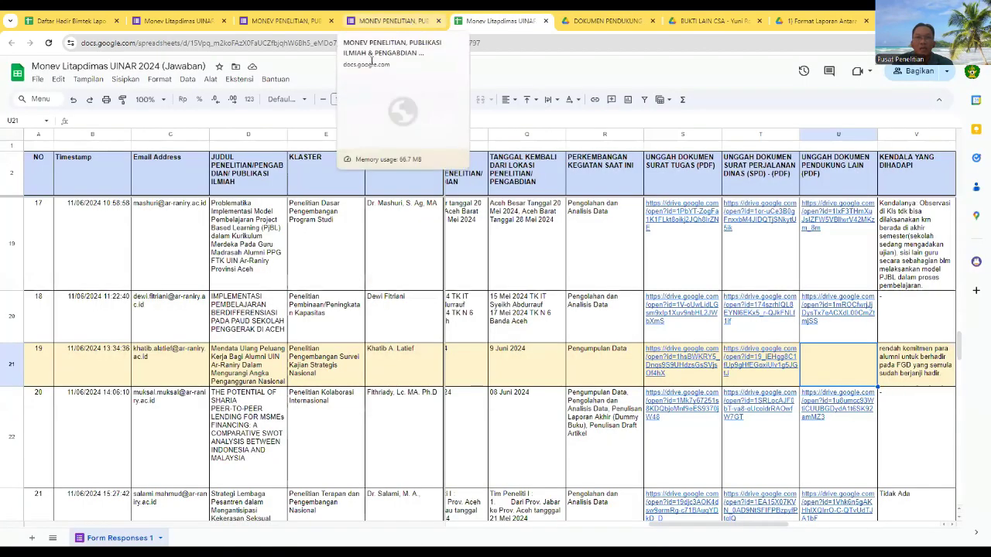
{"action": "left_click", "coordinate": [519, 334]}
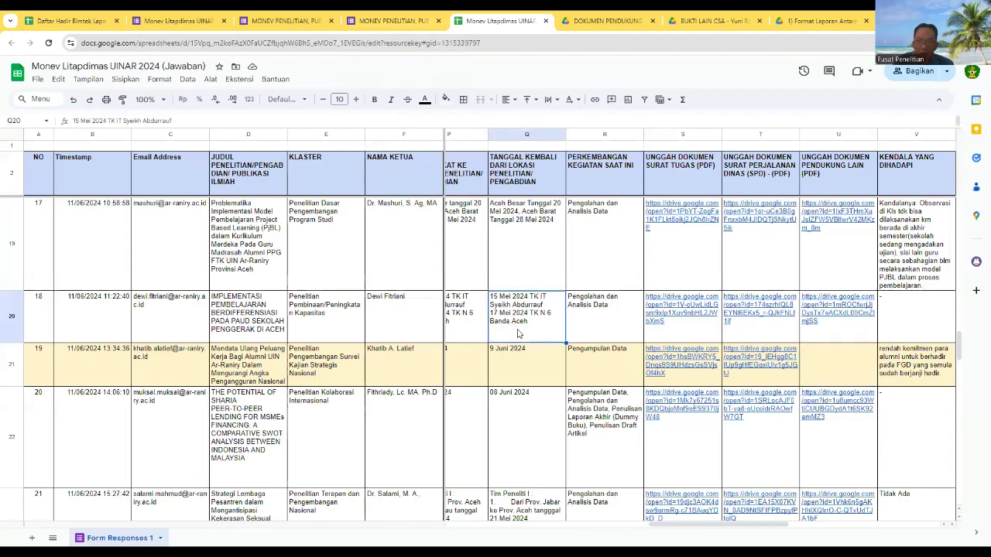
{"action": "key", "text": "Down"}
{"action": "key", "text": "Down"}
{"action": "key", "text": "Down"}
{"action": "key", "text": "Down"}
{"action": "key", "text": "Down"}
{"action": "key", "text": "Down"}
{"action": "key", "text": "Down"}
{"action": "key", "text": "Down"}
{"action": "key", "text": "Down"}
{"action": "key", "text": "Down"}
{"action": "key", "text": "Down"}
{"action": "key", "text": "Down"}
{"action": "key", "text": "Down"}
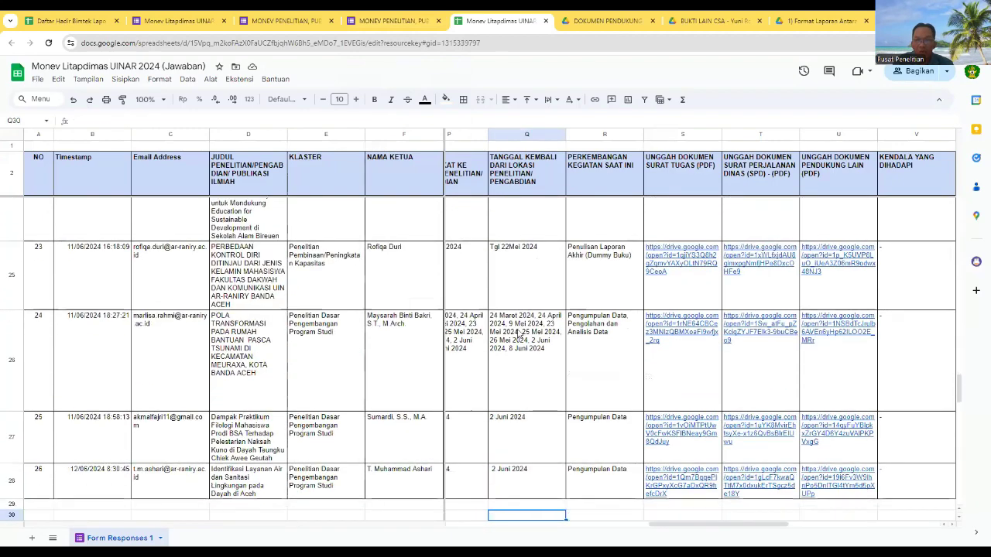
{"action": "key", "text": "Up"}
{"action": "key", "text": "Up"}
{"action": "key", "text": "Up"}
{"action": "key", "text": "Up"}
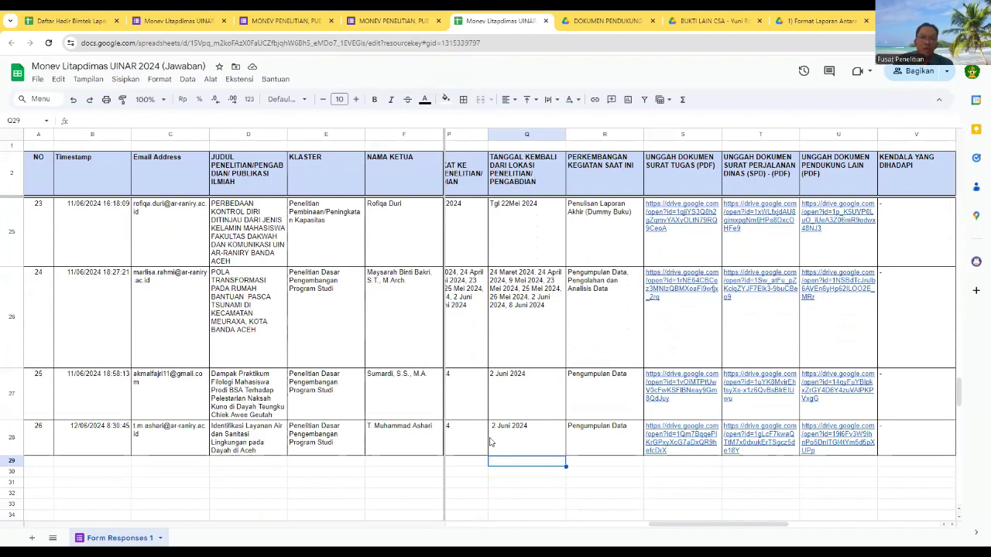
- Examine the latest response rows, including the departure and return dates of response number 25
{"action": "left_click", "coordinate": [464, 464]}
{"action": "left_click", "coordinate": [421, 465]}
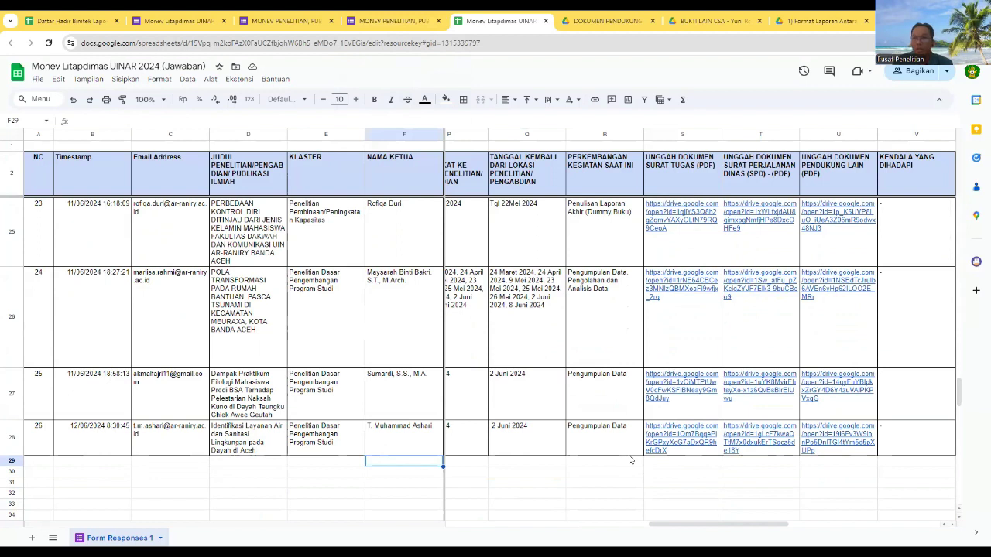
{"action": "left_click", "coordinate": [591, 462]}
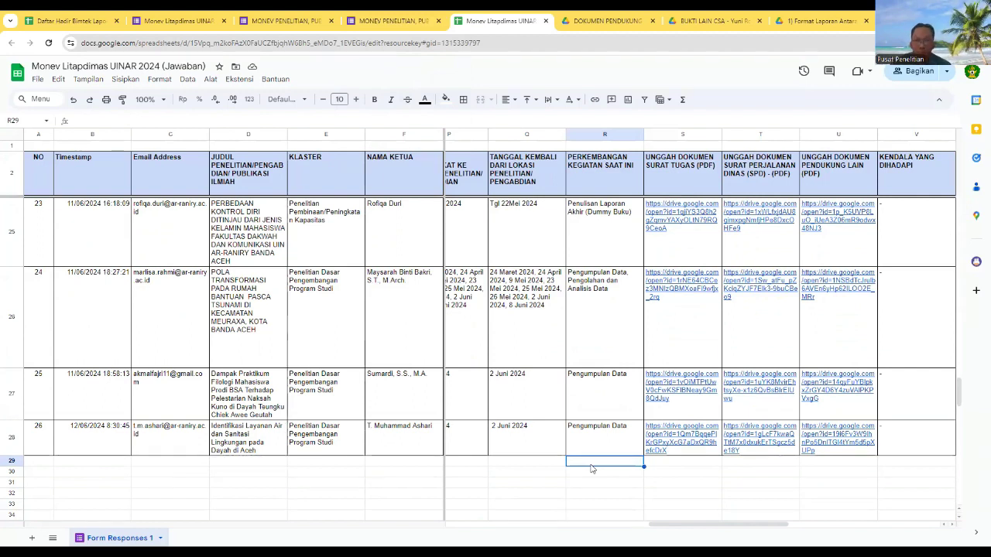
{"action": "left_click", "coordinate": [517, 410]}
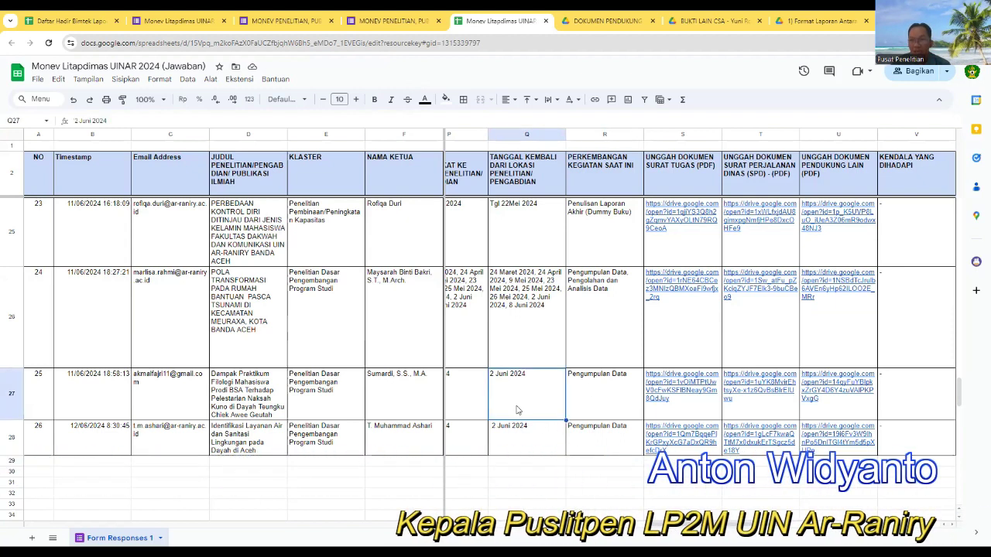
{"action": "key", "text": "Left"}
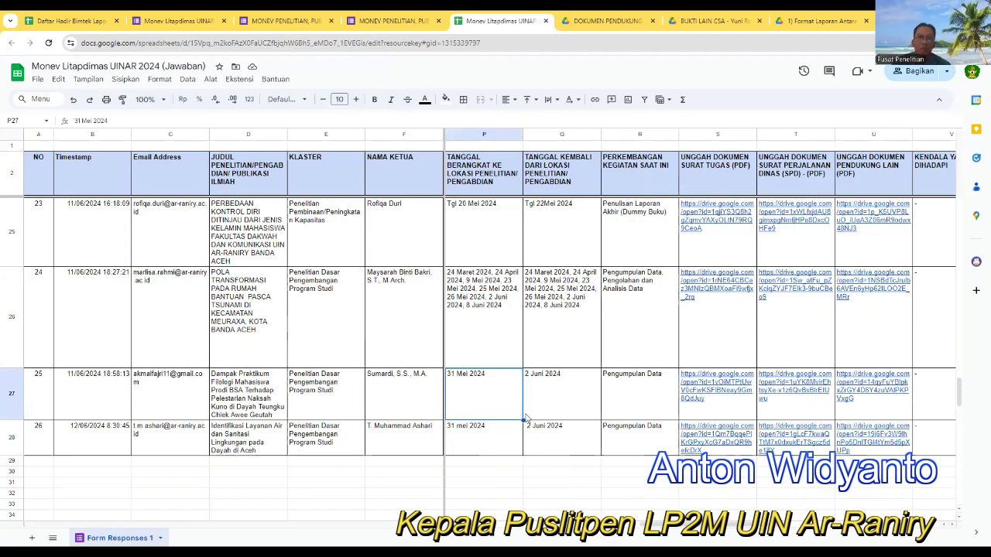
- Return to the MONEV PENELITIAN form's submission confirmation page containing the Edit jawaban Anda link
{"action": "left_click", "coordinate": [385, 21]}
{"action": "left_click", "coordinate": [293, 21]}
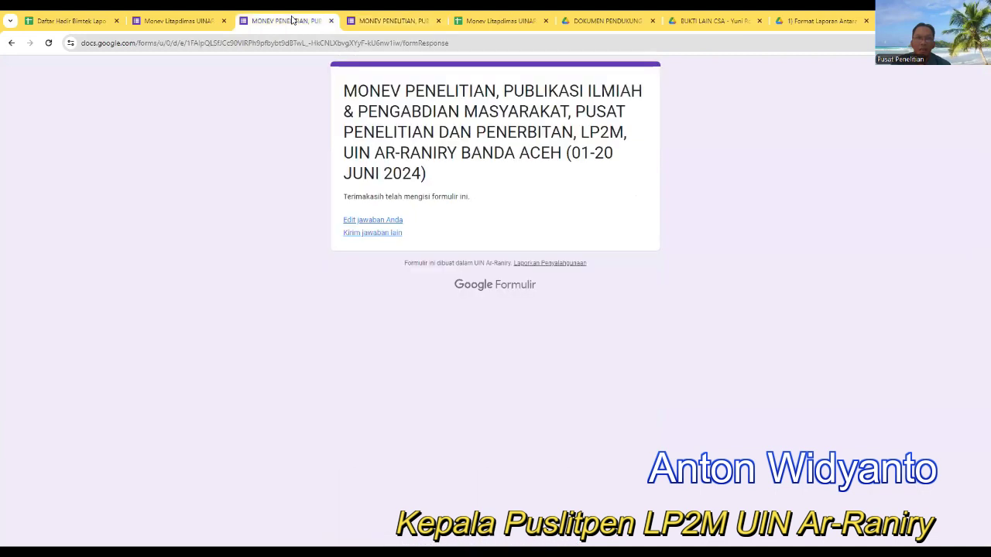